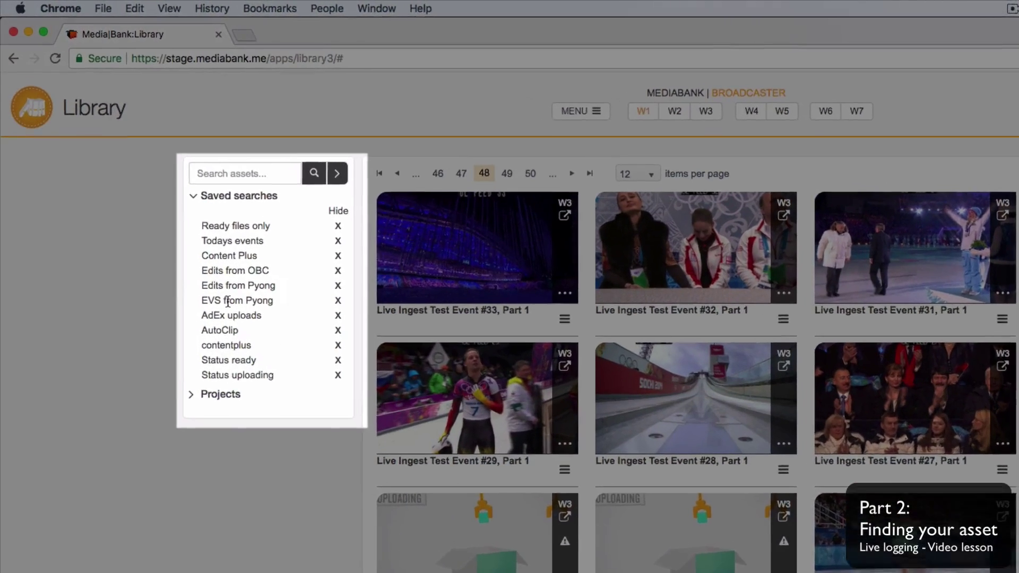
Filter the asset library with the saved search "Todays events"
drag(212, 276, 210, 246)
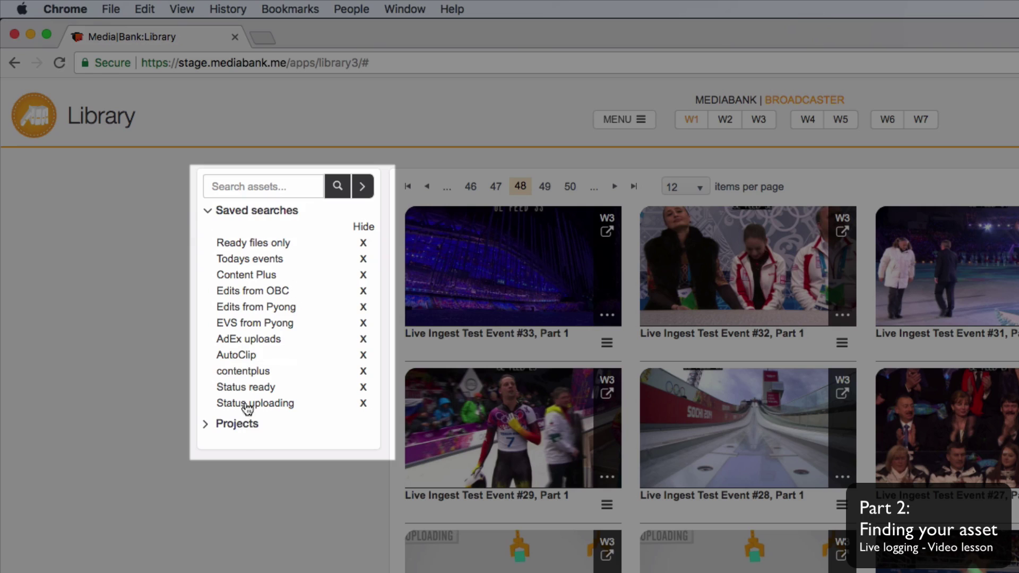
drag(233, 372, 241, 263)
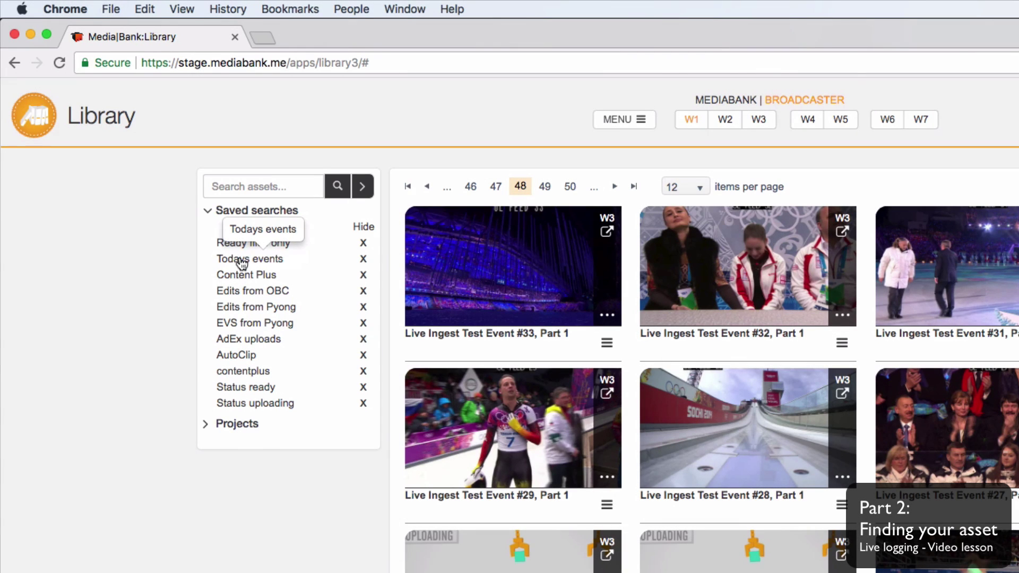
click(241, 260)
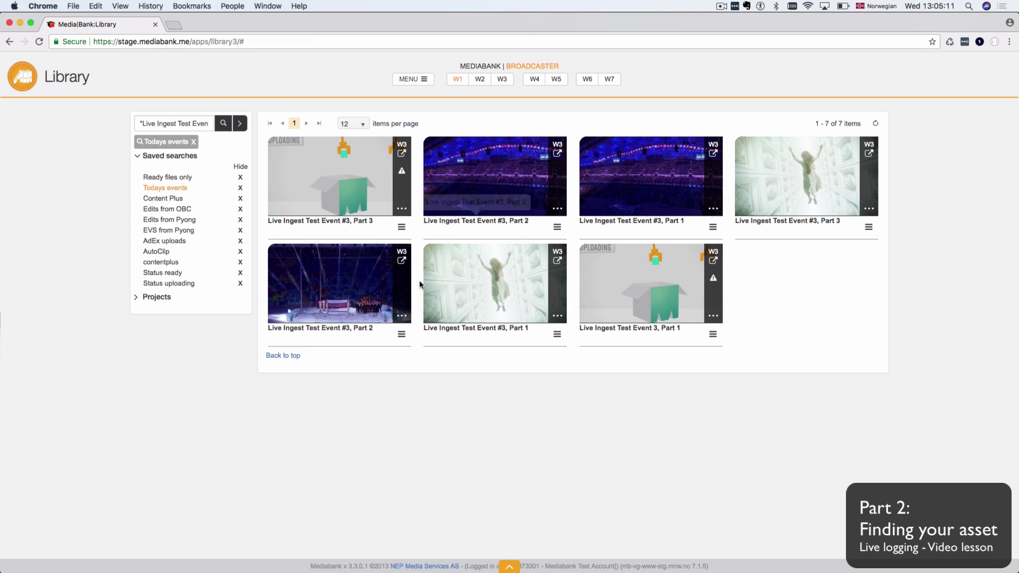
Search for 22460 within the Todays events results
triple_click(174, 123)
text(22460)
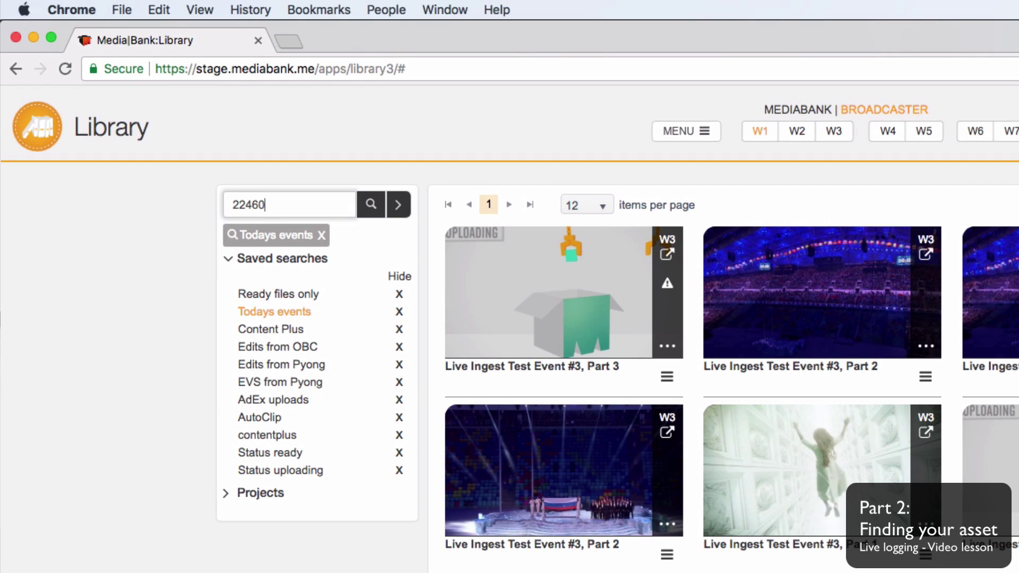
key(Return)
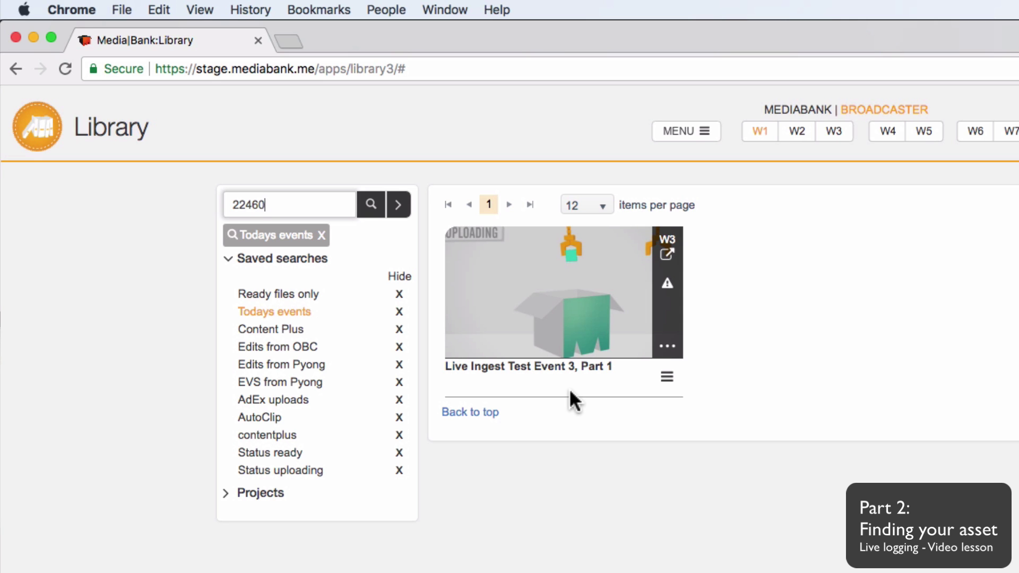
Select the asset "Live Ingest Test Event 3, Part 1" and open it in workspace W7
click(570, 387)
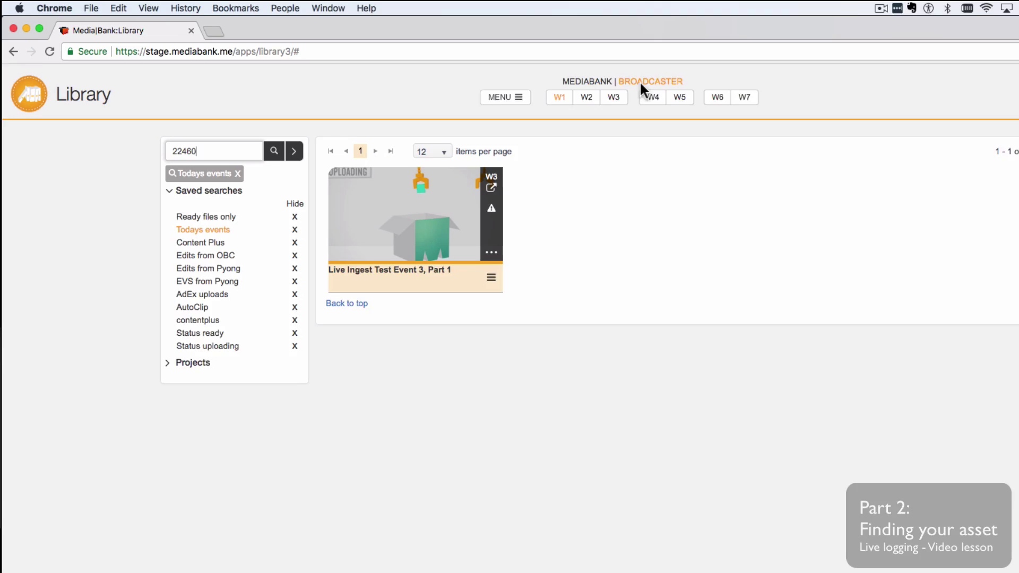
click(587, 81)
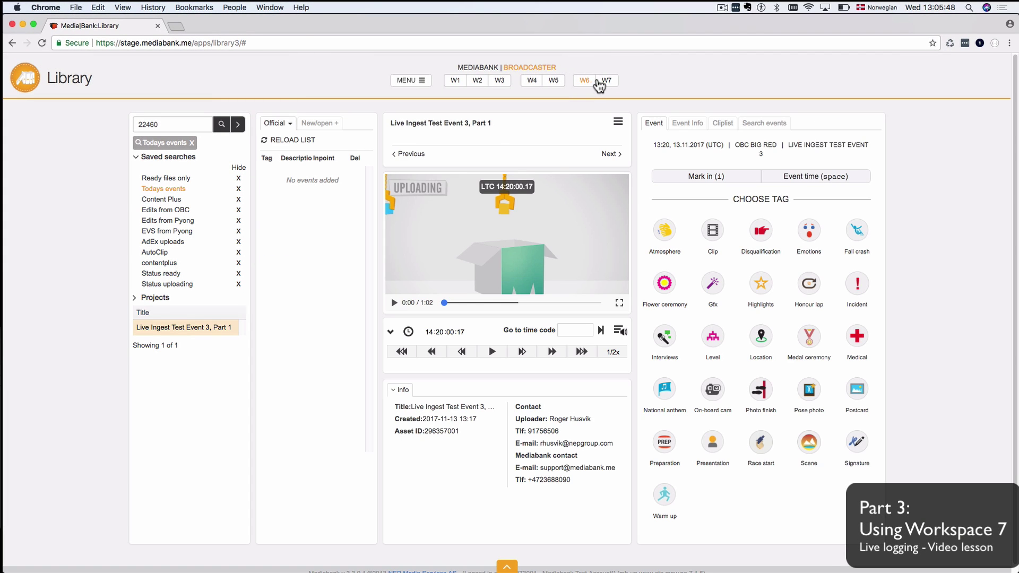
click(610, 81)
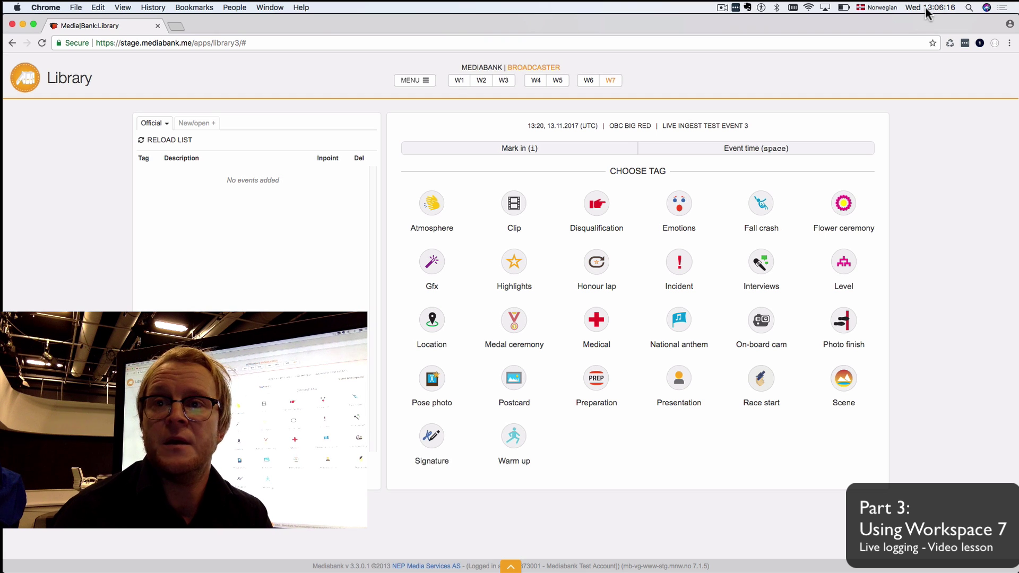
Check the computer's clock in the system Date & Time preferences and return to the Library page
click(927, 8)
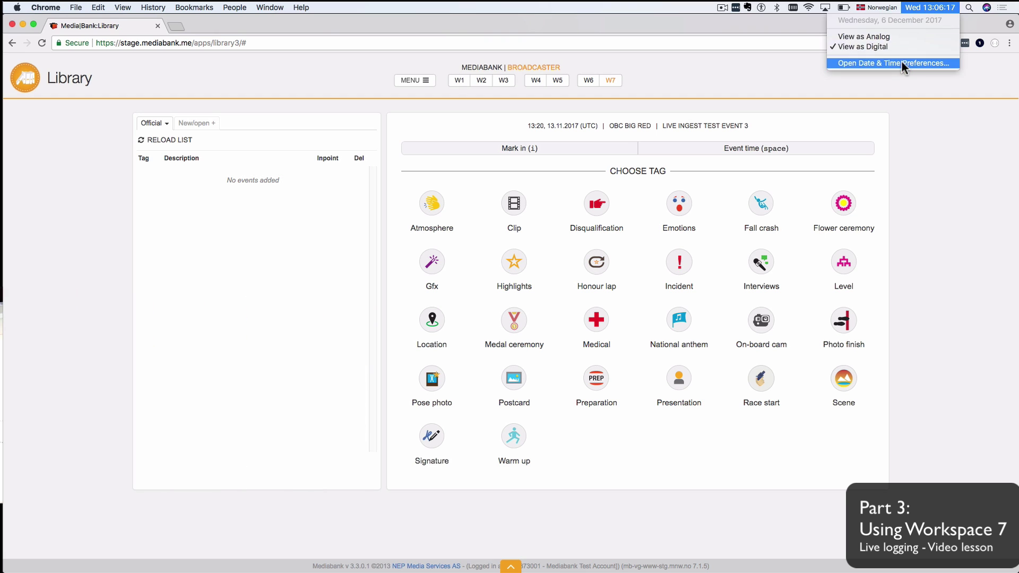
click(901, 62)
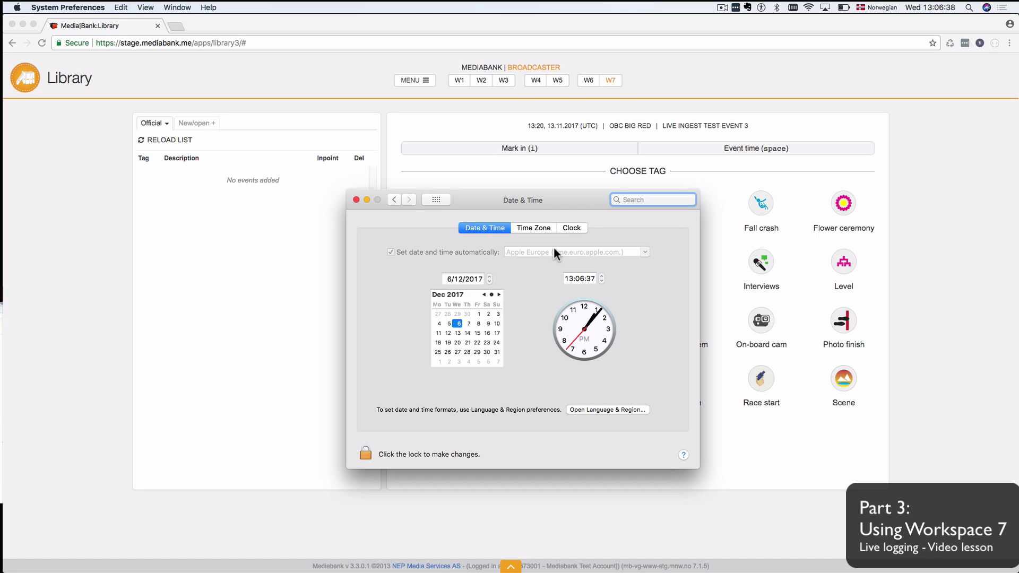
click(274, 274)
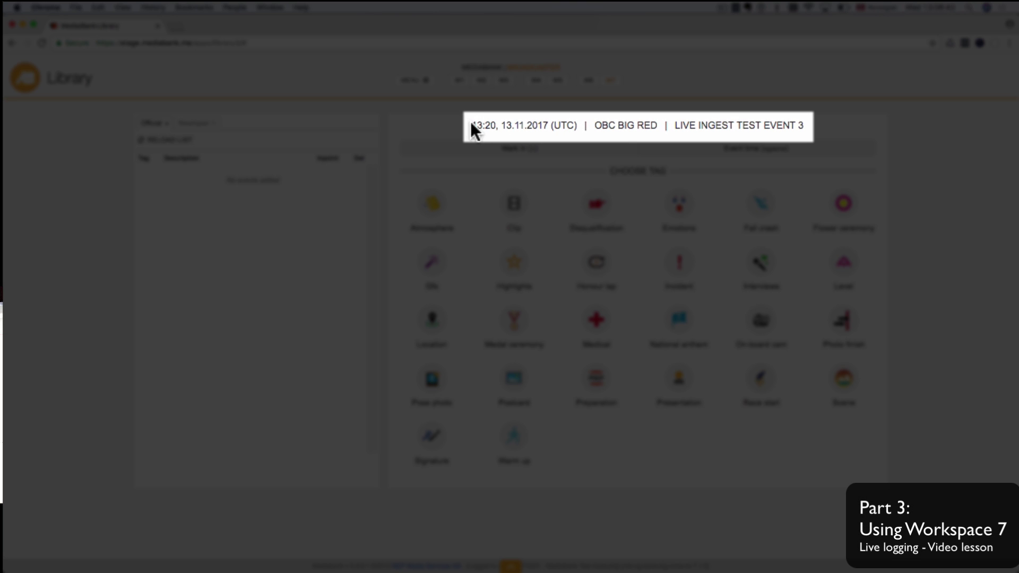
Look at the event lists available besides Official, without switching lists
mouse_move(472, 125)
mouse_down()
mouse_move(577, 127)
mouse_move(468, 118)
mouse_up()
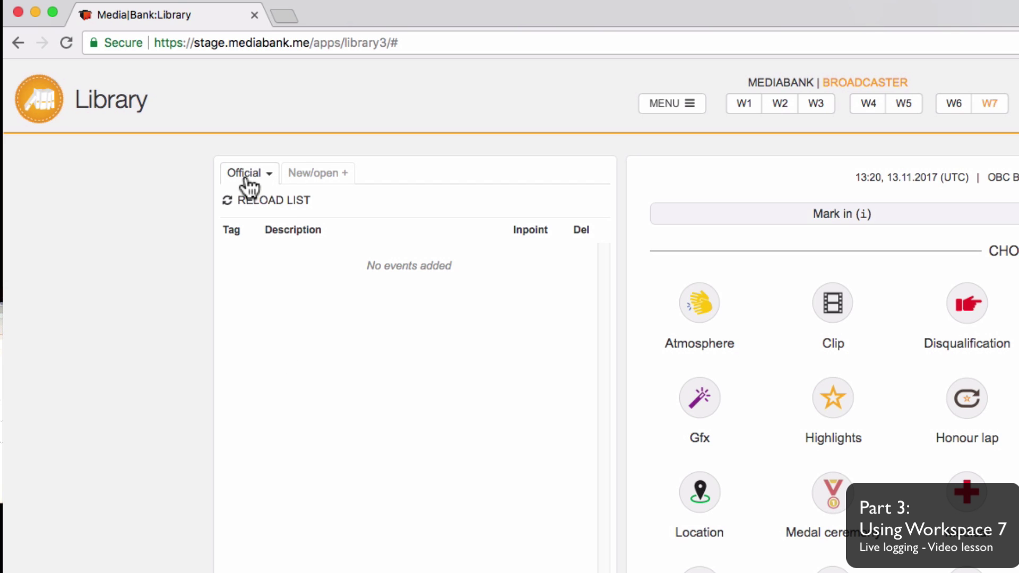
click(269, 176)
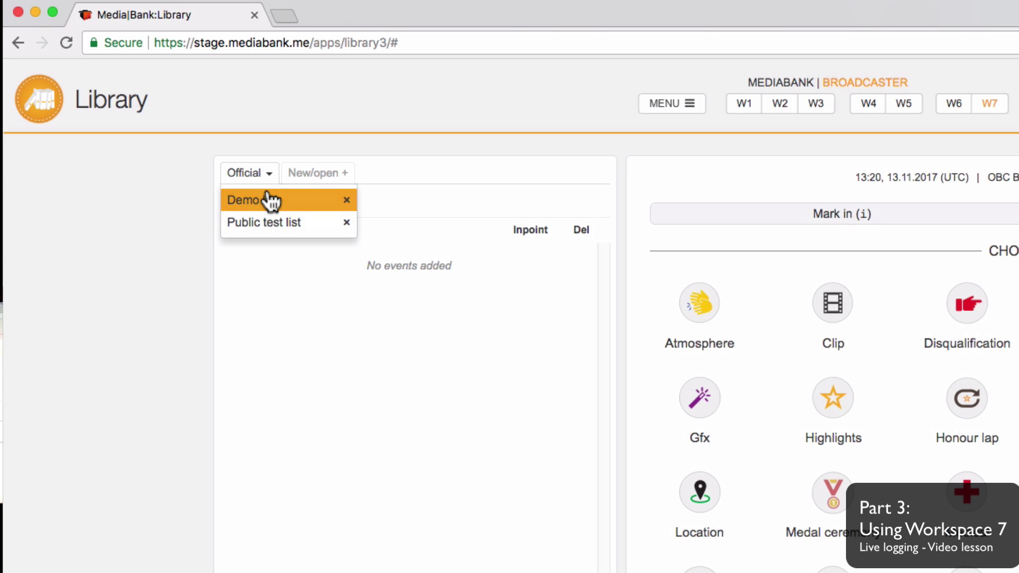
click(272, 307)
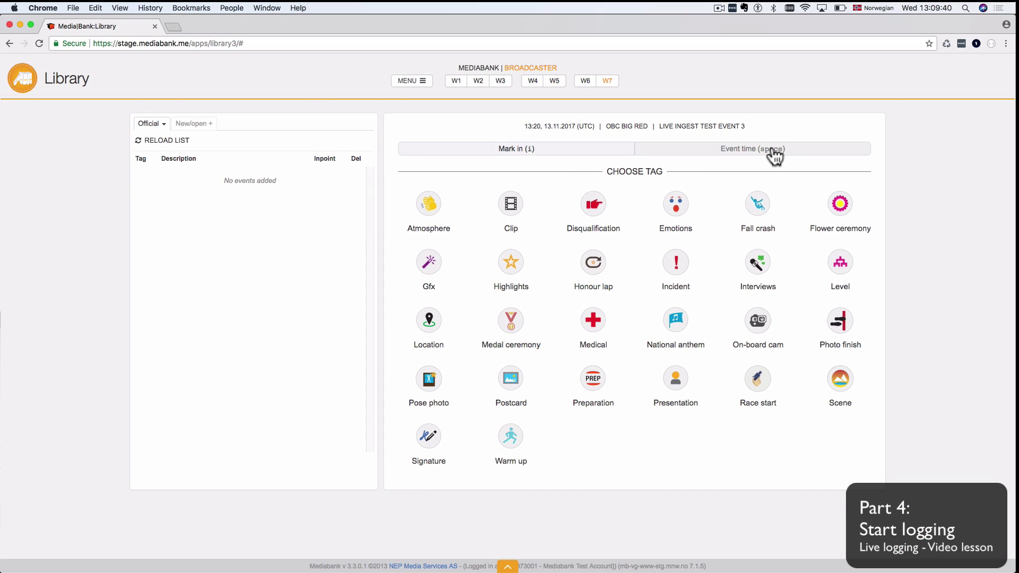
Log a new entry with Event time and tag it as Clip, keeping that type after viewing the alternatives
click(788, 161)
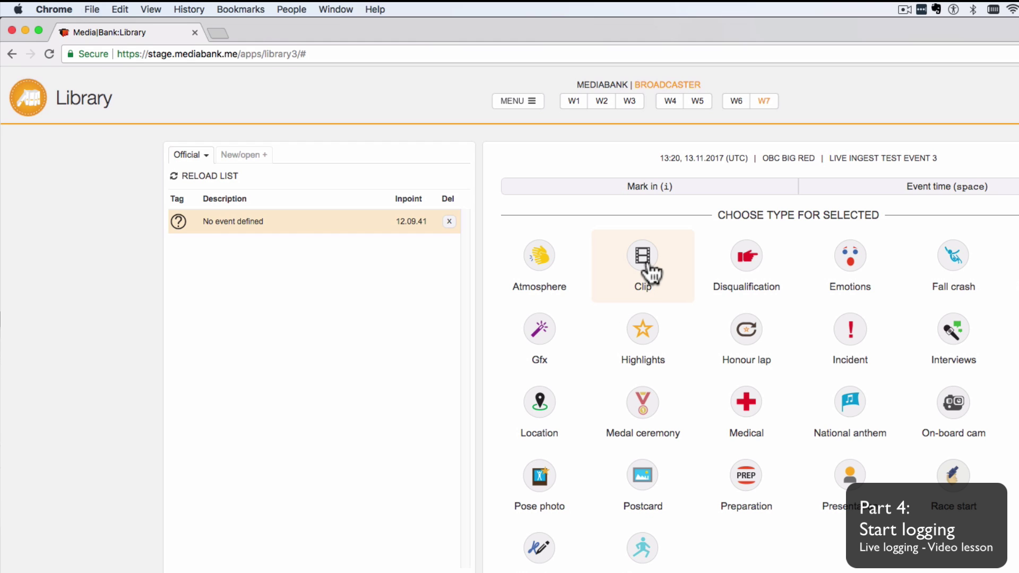
click(646, 263)
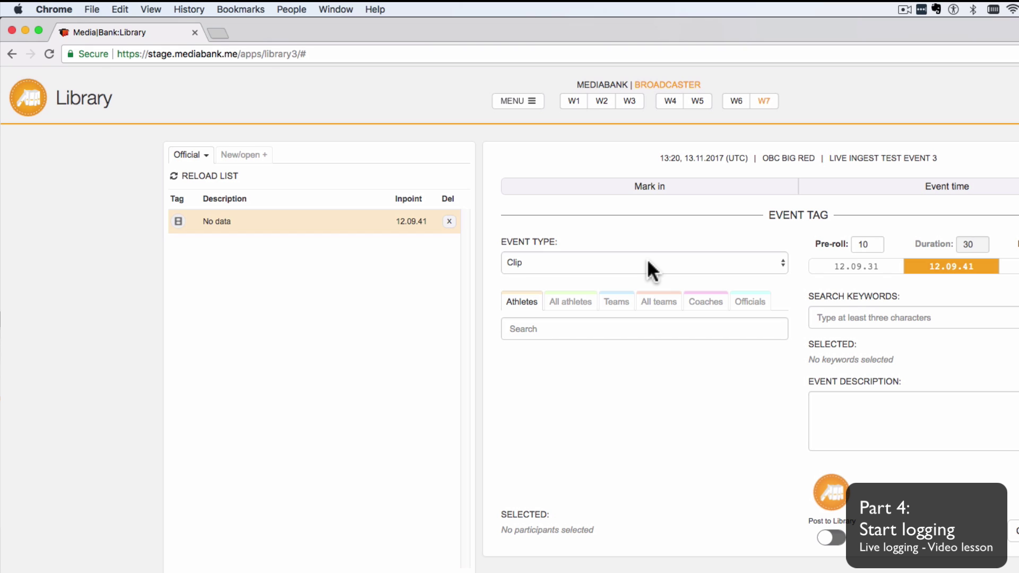
click(648, 260)
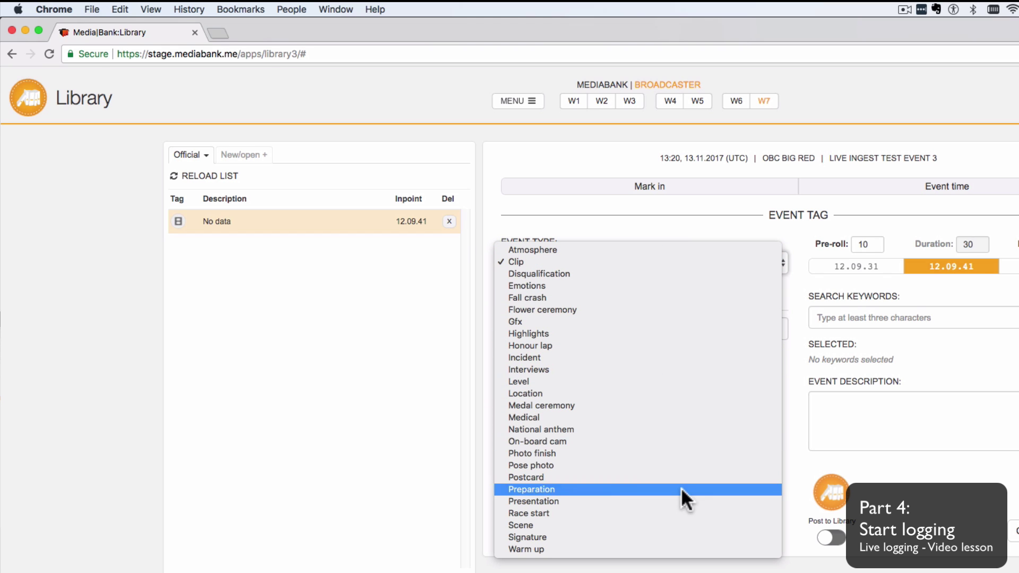
click(727, 221)
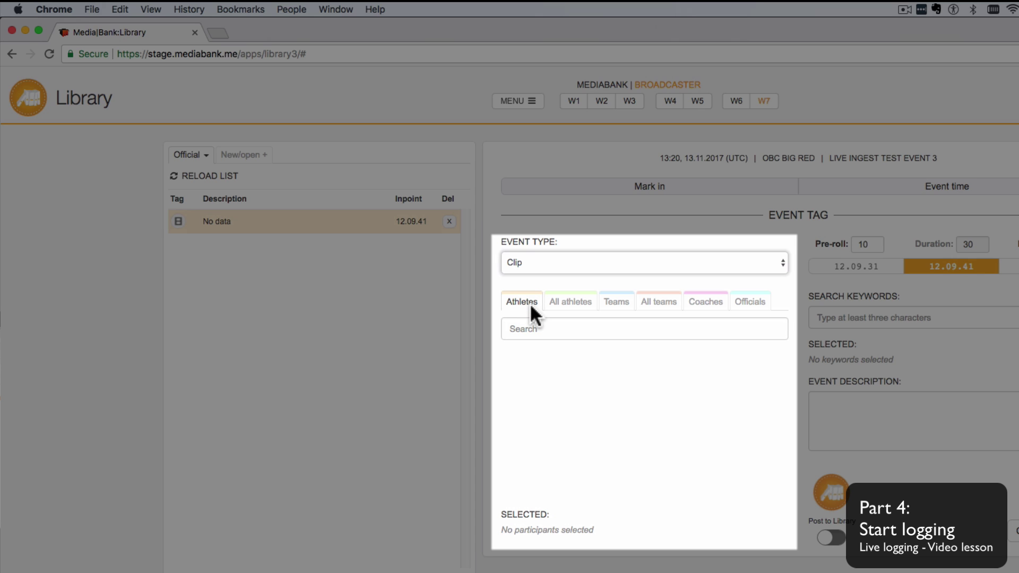
Add the teams Ankunding and Sons and Mitchell Inc to the clip event, and remove Ankunding and Sons again
click(615, 304)
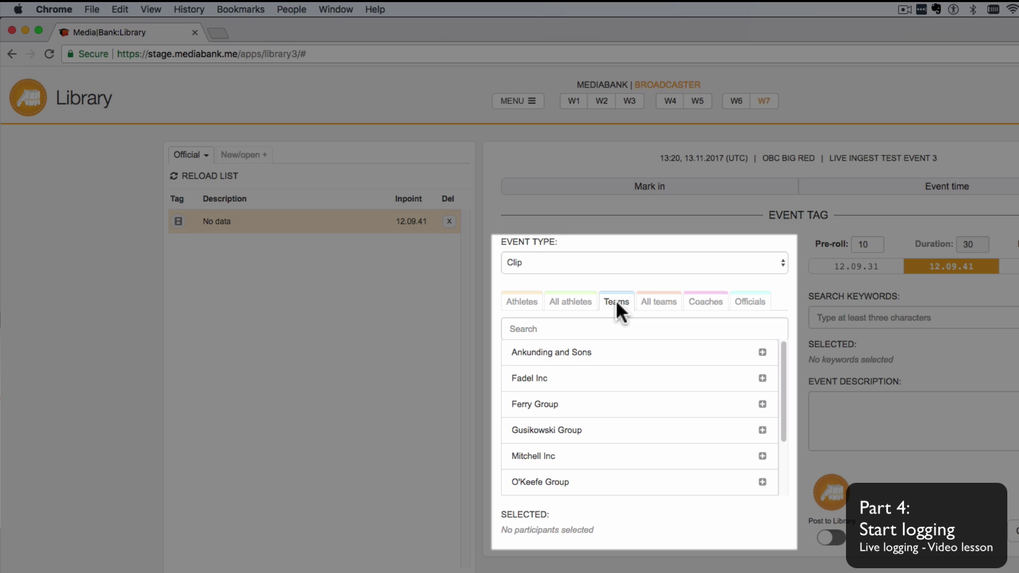
click(561, 354)
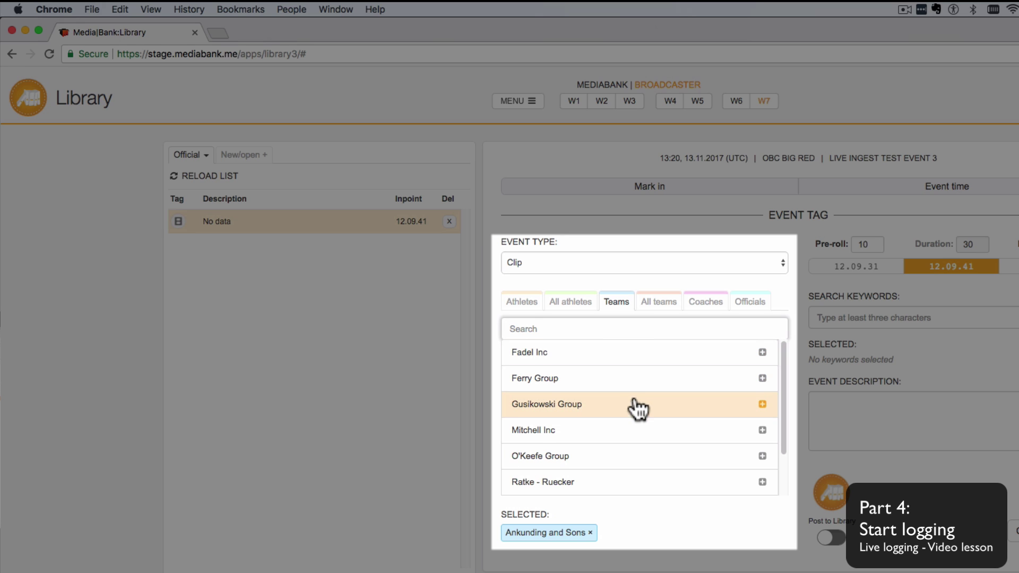
click(647, 431)
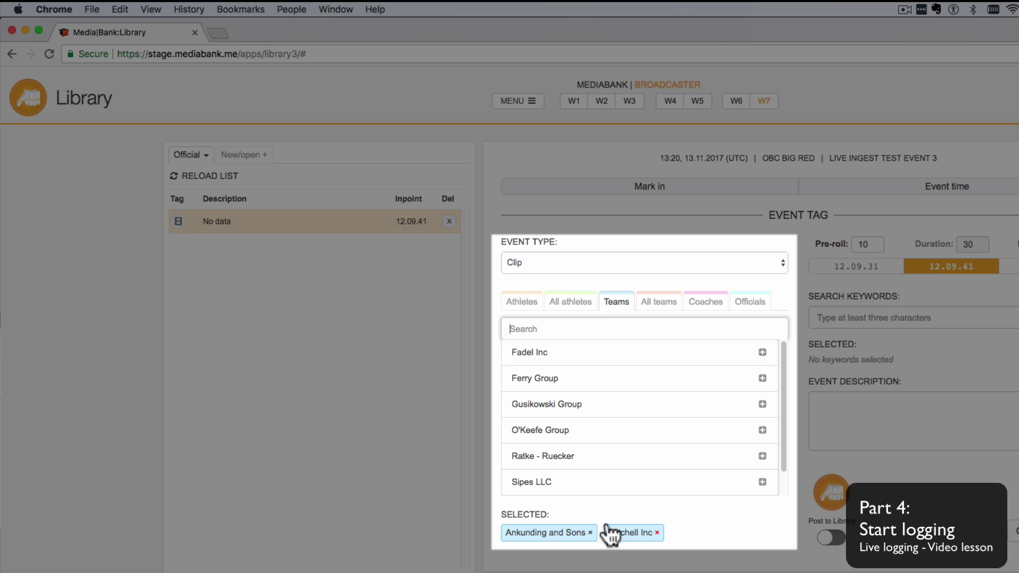
click(589, 533)
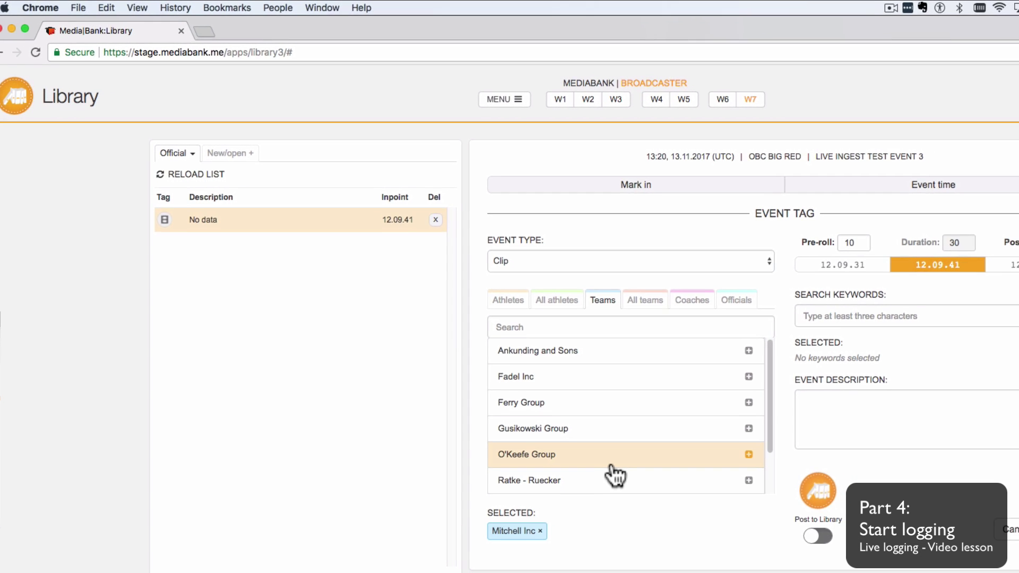
Add the keywords "cloud" and "camera" to the clip event
click(719, 306)
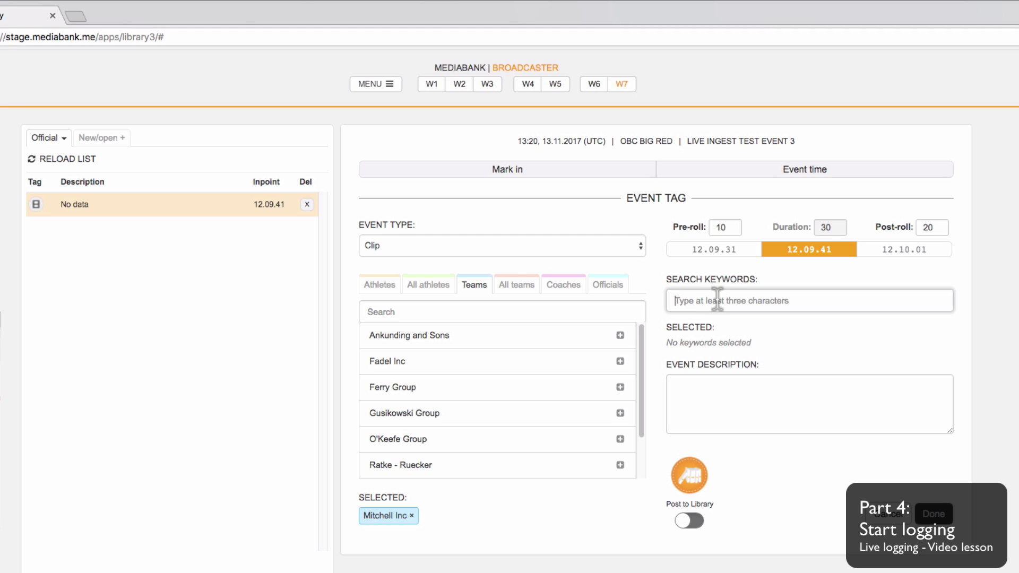
text(clou)
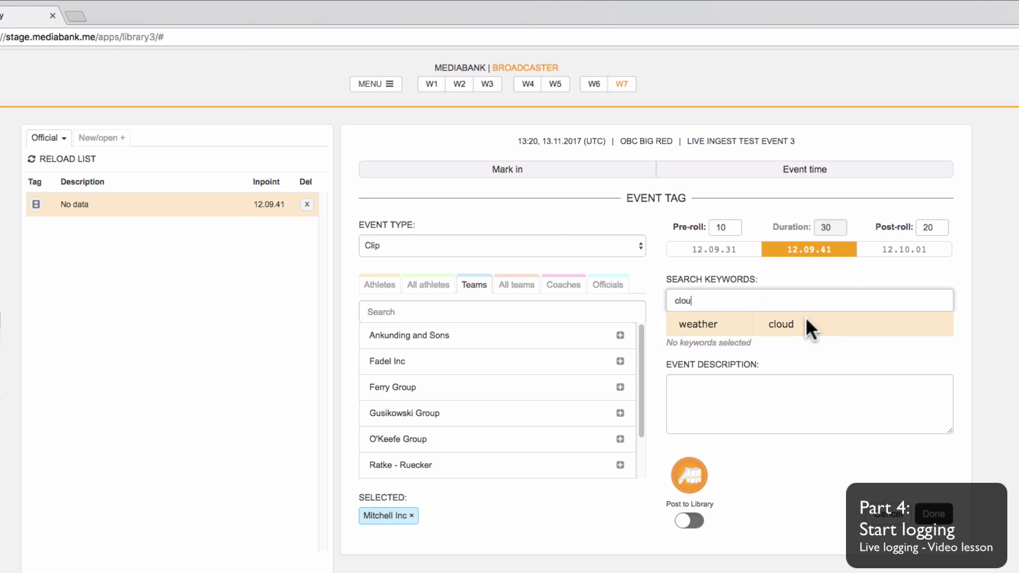
click(804, 318)
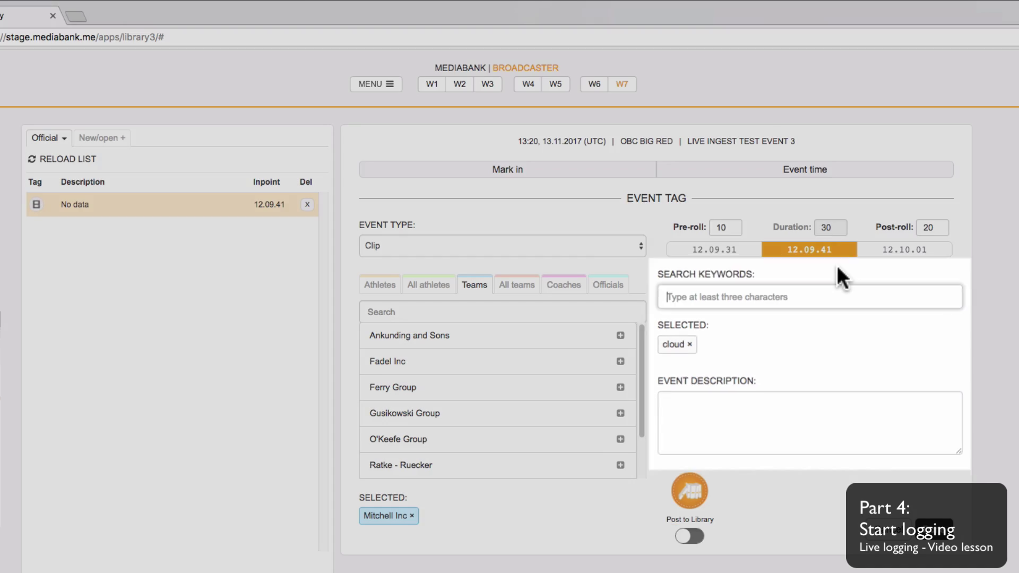
text(ame)
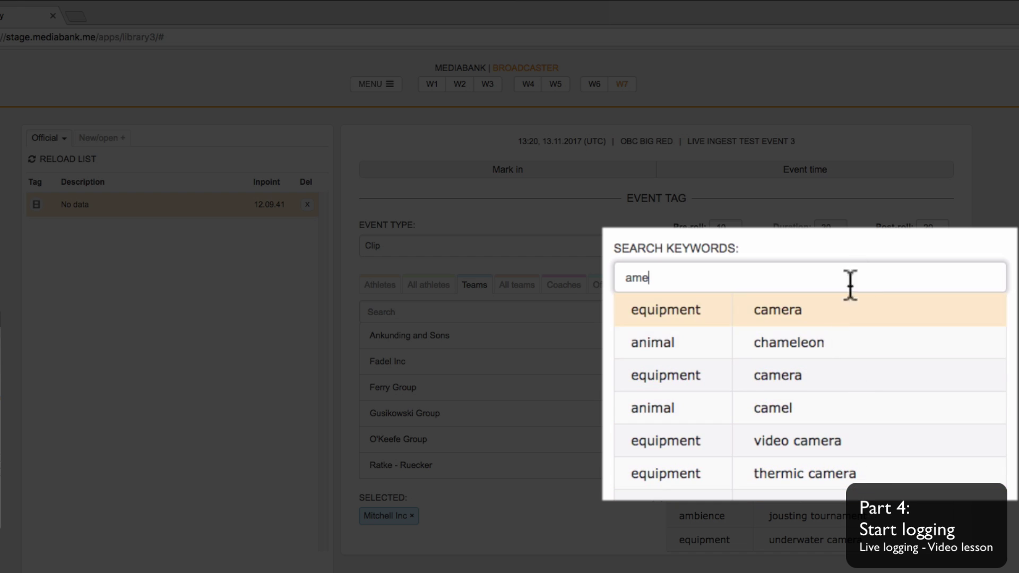
click(827, 301)
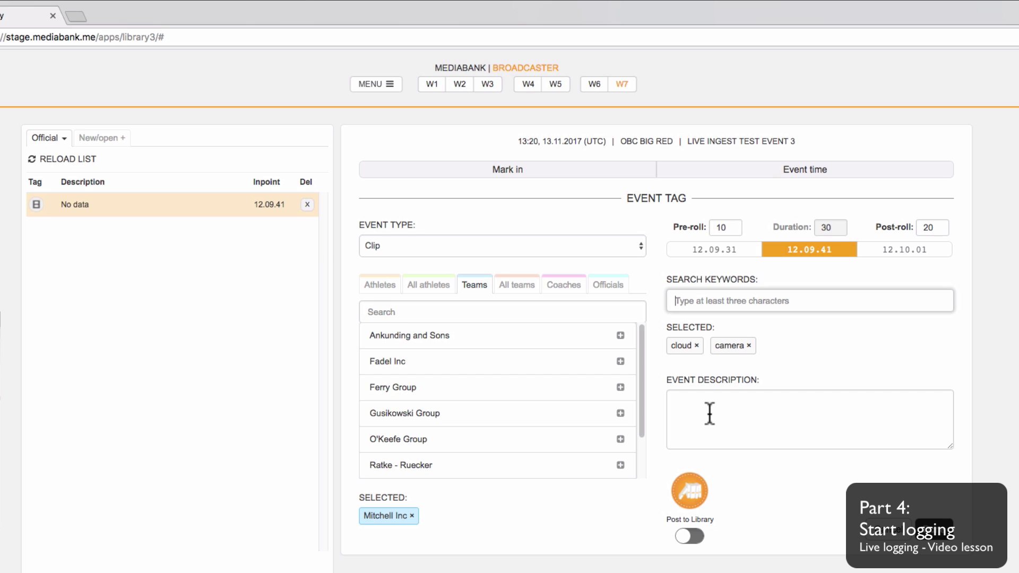
Enter "my comment here" as the event description and finish the clip event
click(709, 414)
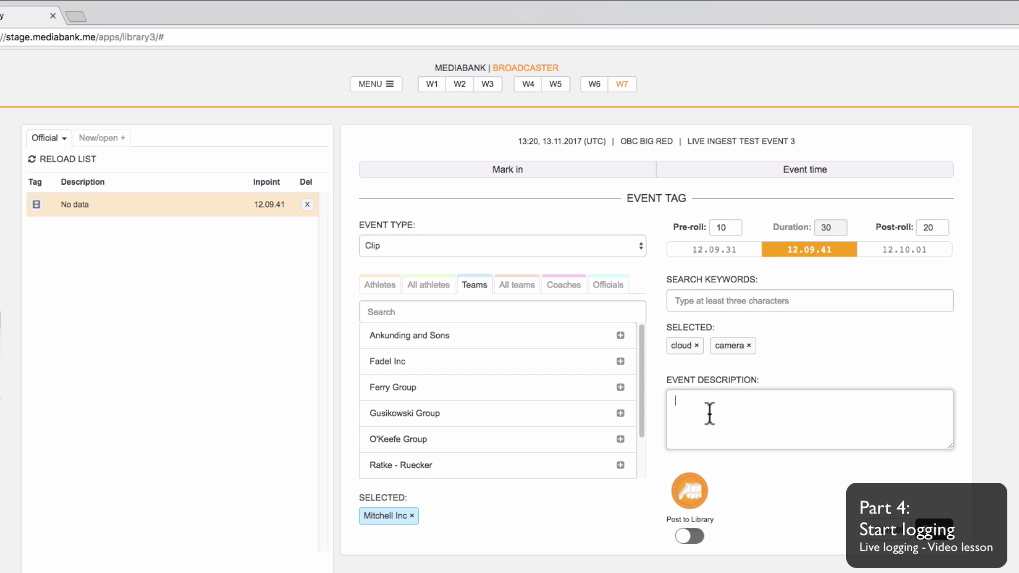
text(my comment here)
click(934, 529)
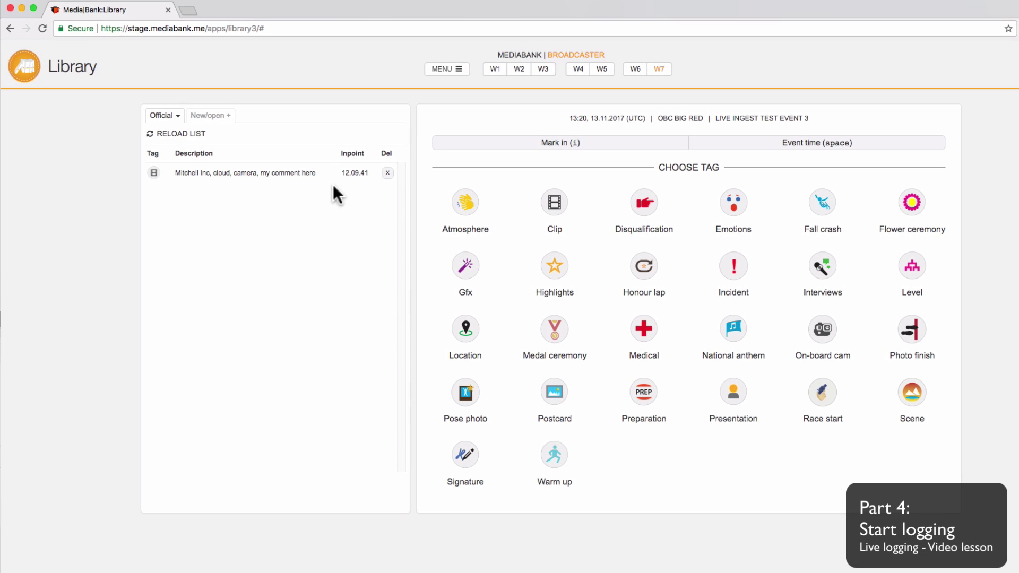
Mark in a new event, tag it as Incident and show the teams available as participants
key(i)
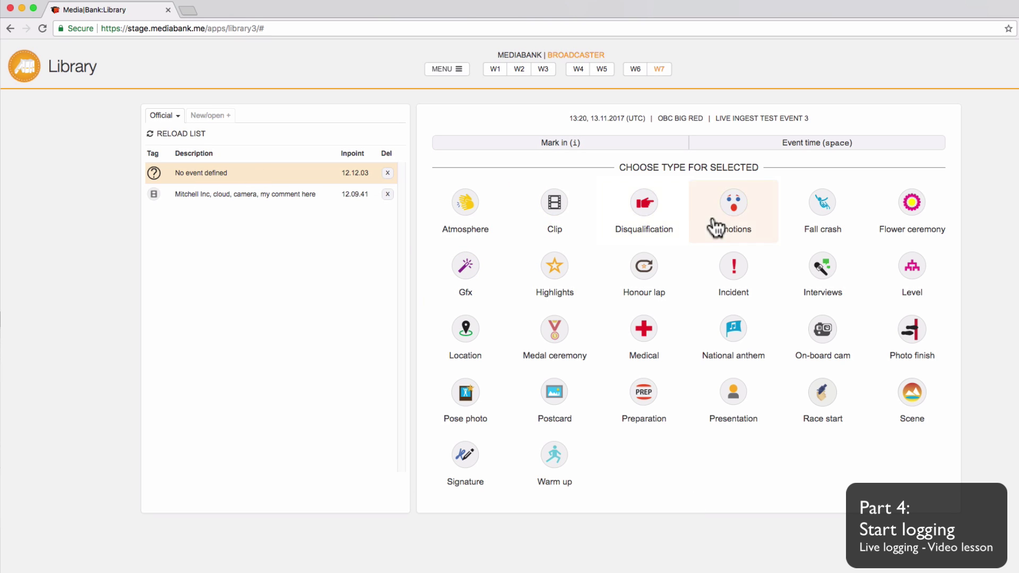
click(734, 273)
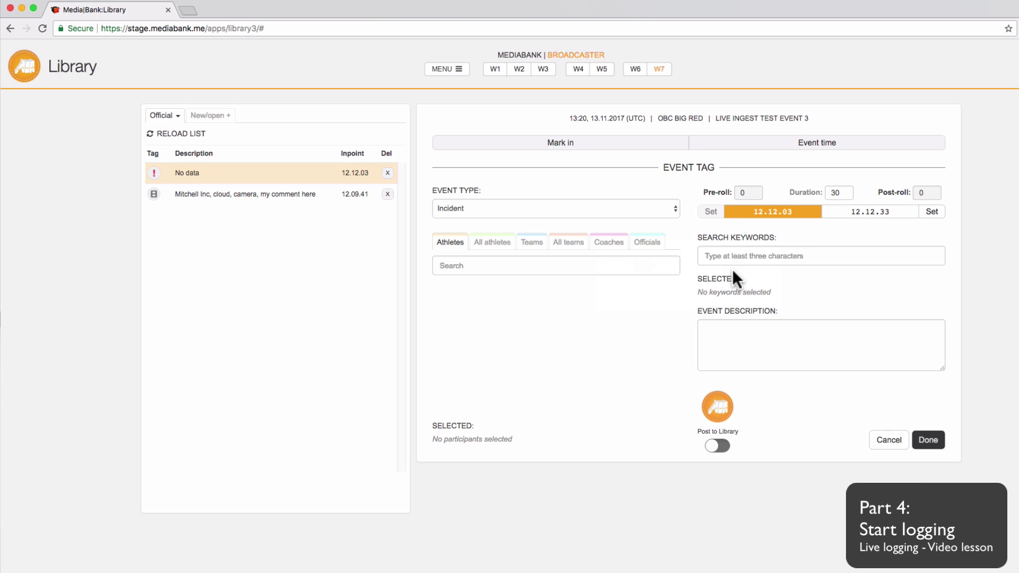
click(533, 243)
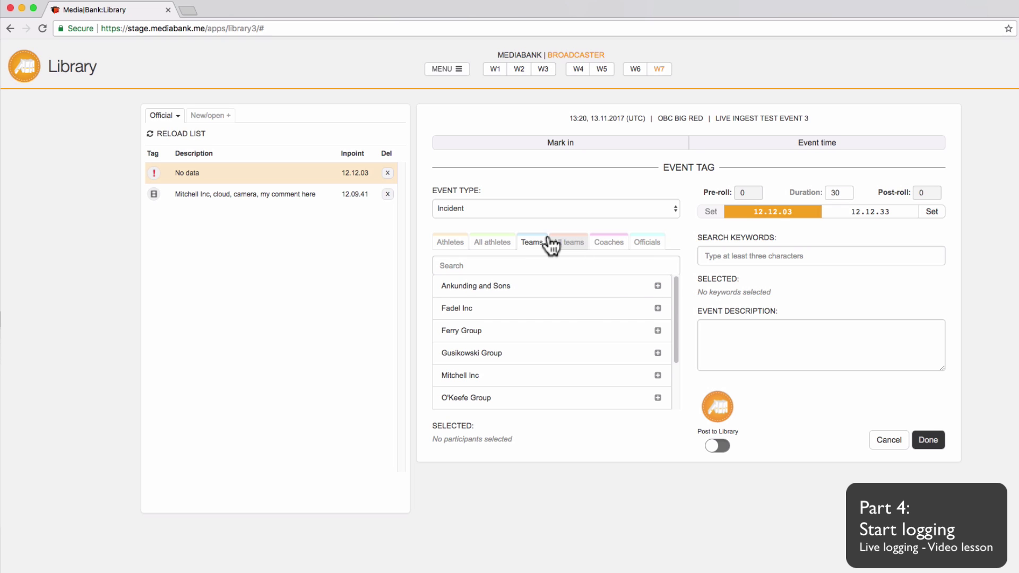
Add the keyword "cloud" to the incident event
click(738, 256)
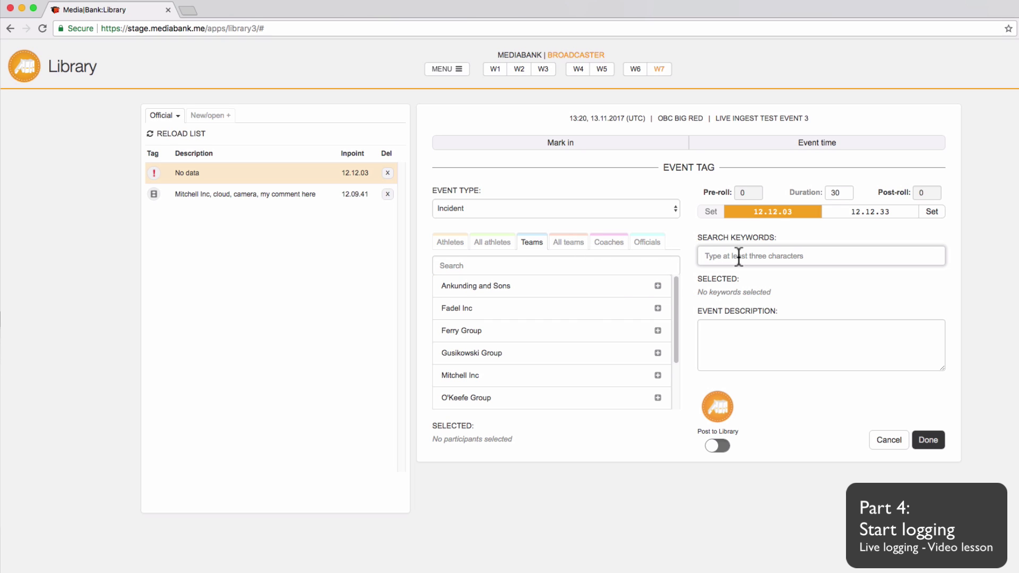
text(clou)
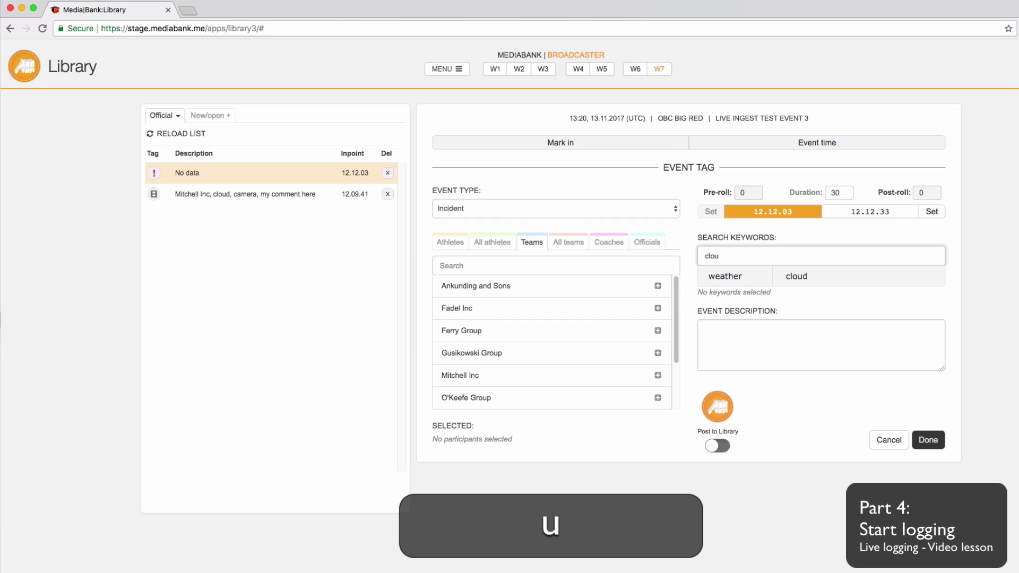
click(813, 275)
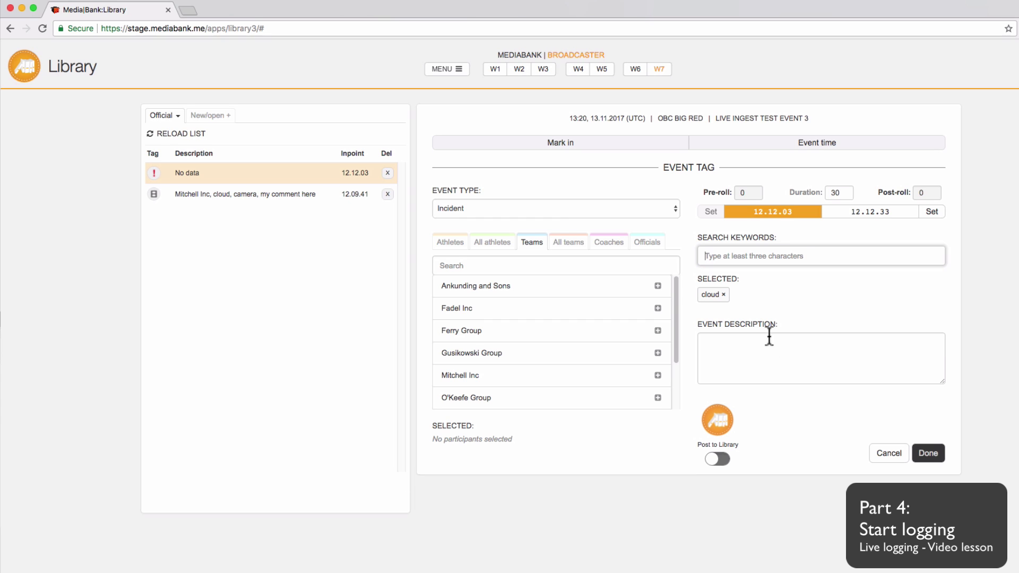
Enter "something here" as the description of the incident event and finish the event
click(758, 345)
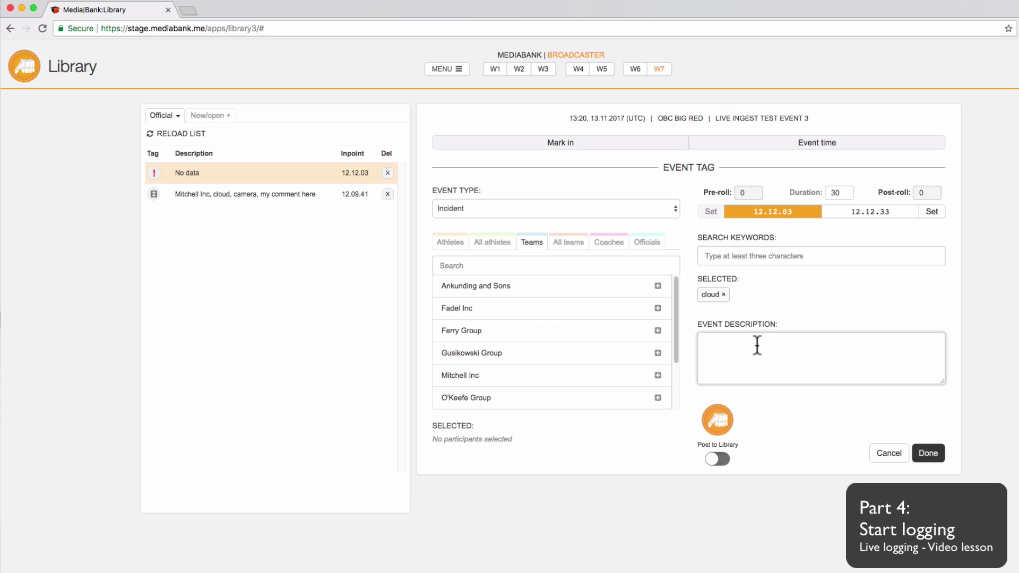
text(something her)
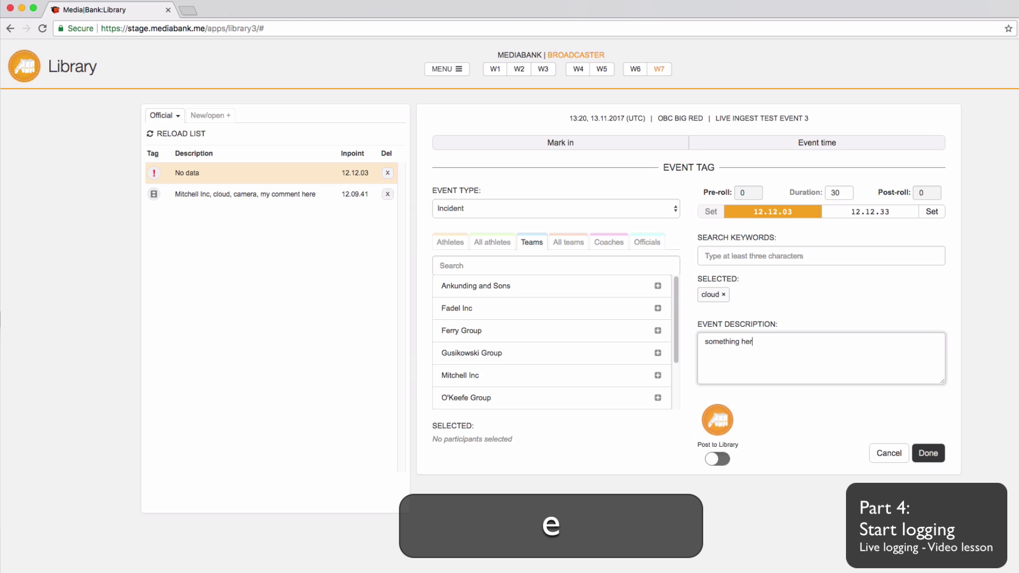
text(e)
click(932, 454)
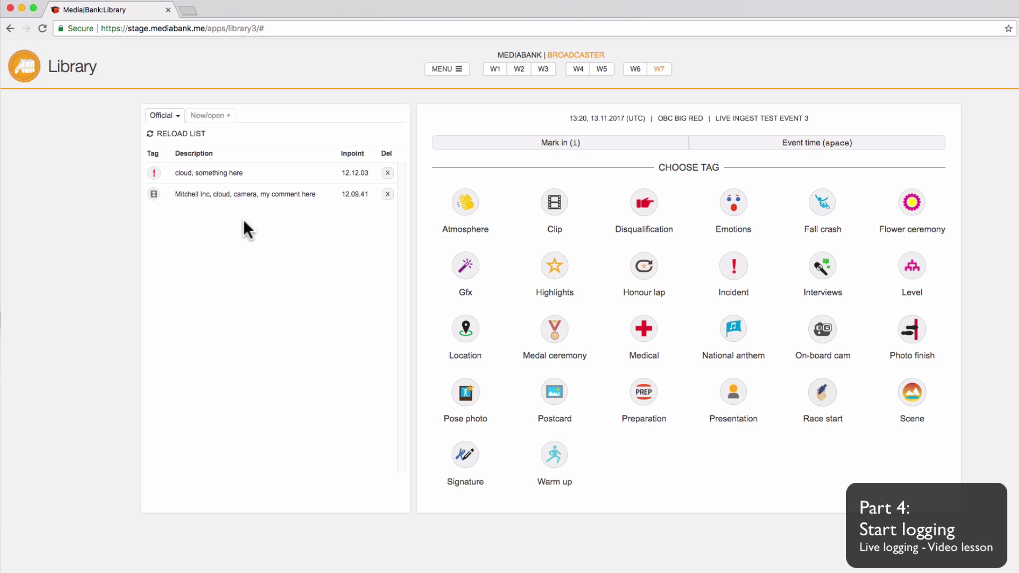
Log a Highlights event using event time, enter "your info here" as its description and finish it
key(space)
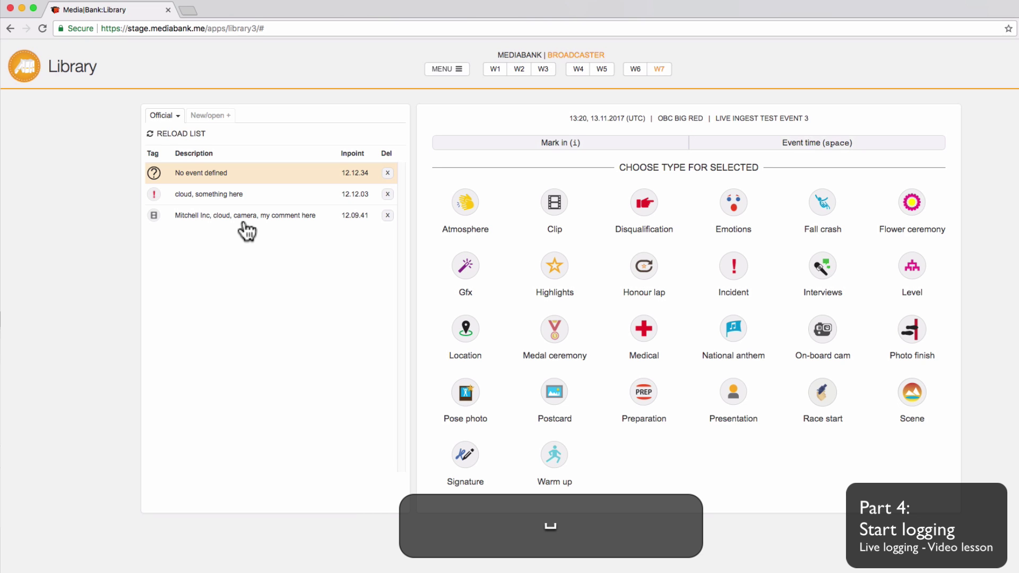
click(554, 282)
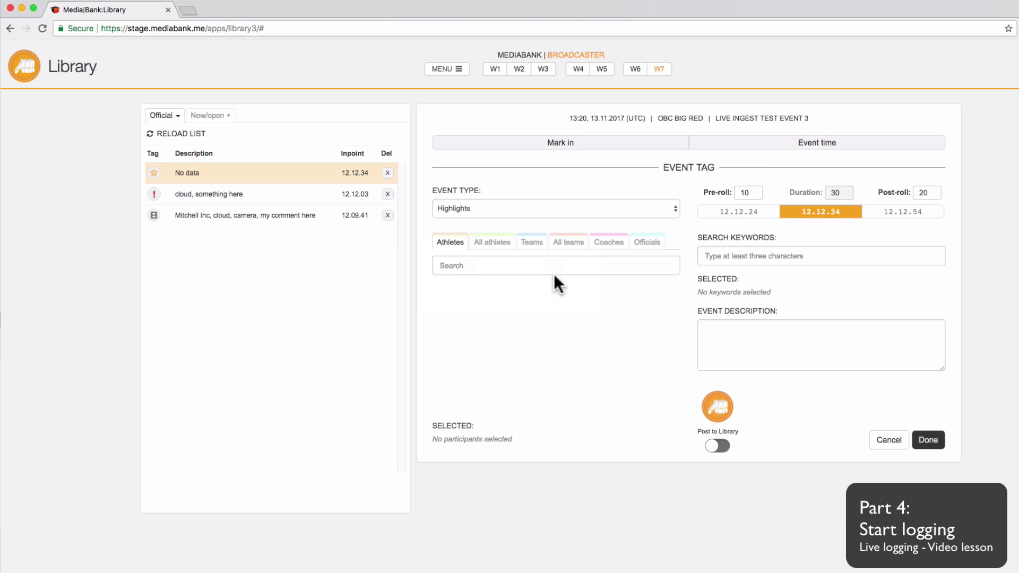
click(744, 345)
text(your info)
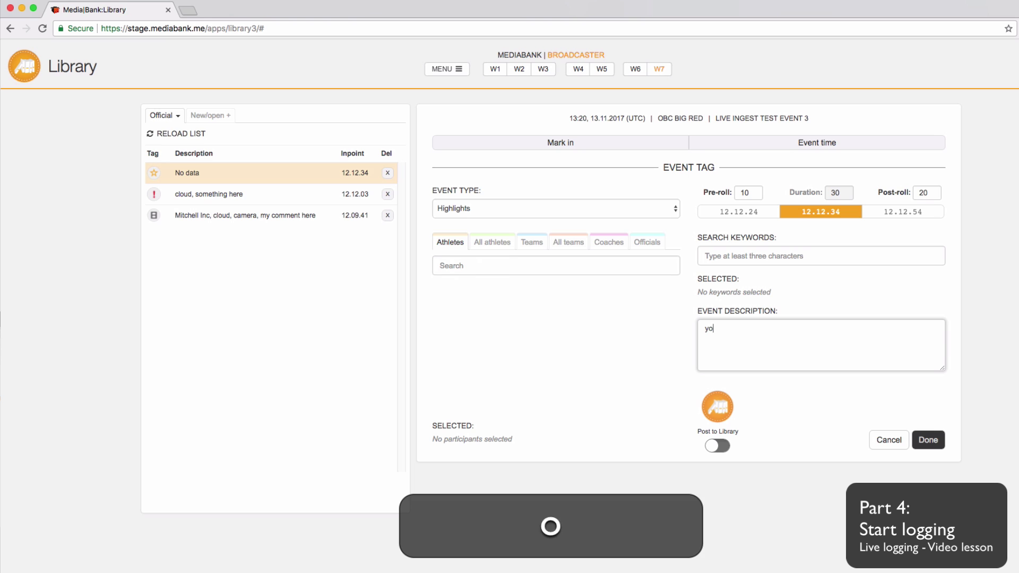
text( here)
click(932, 441)
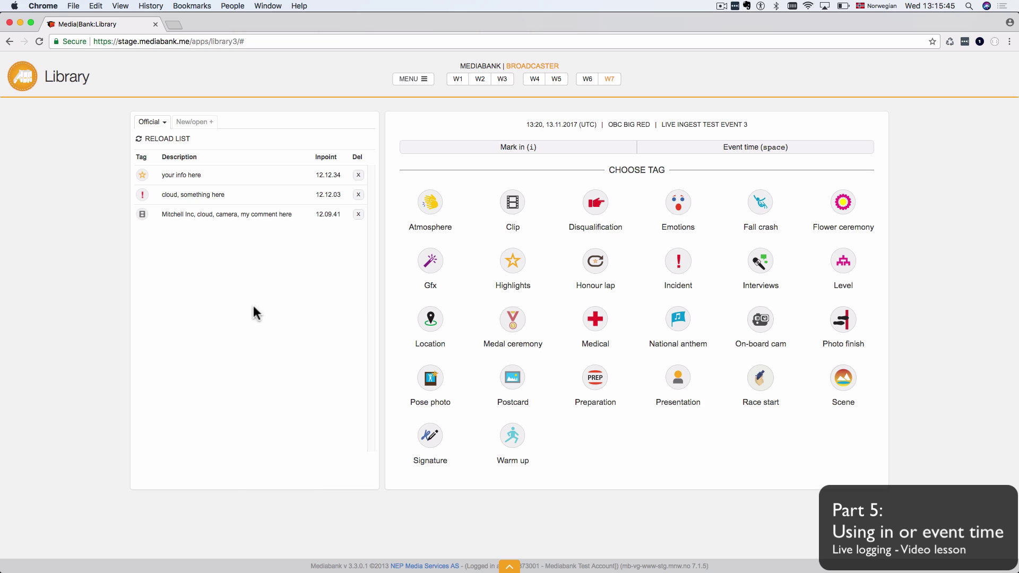
Log another event using event time, tag it as Highlights and enable posting it to the Library
key(space)
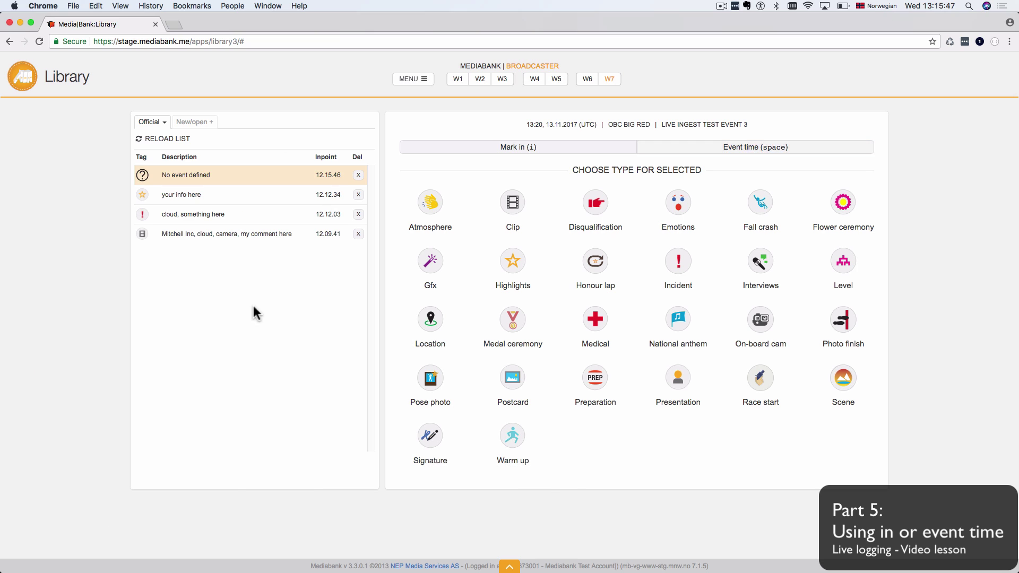
click(511, 262)
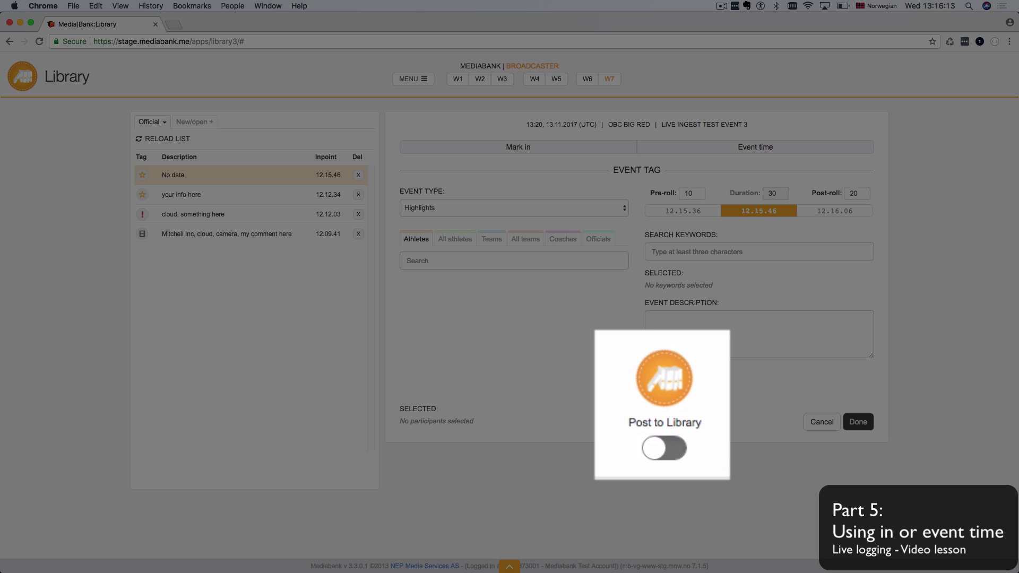
click(683, 454)
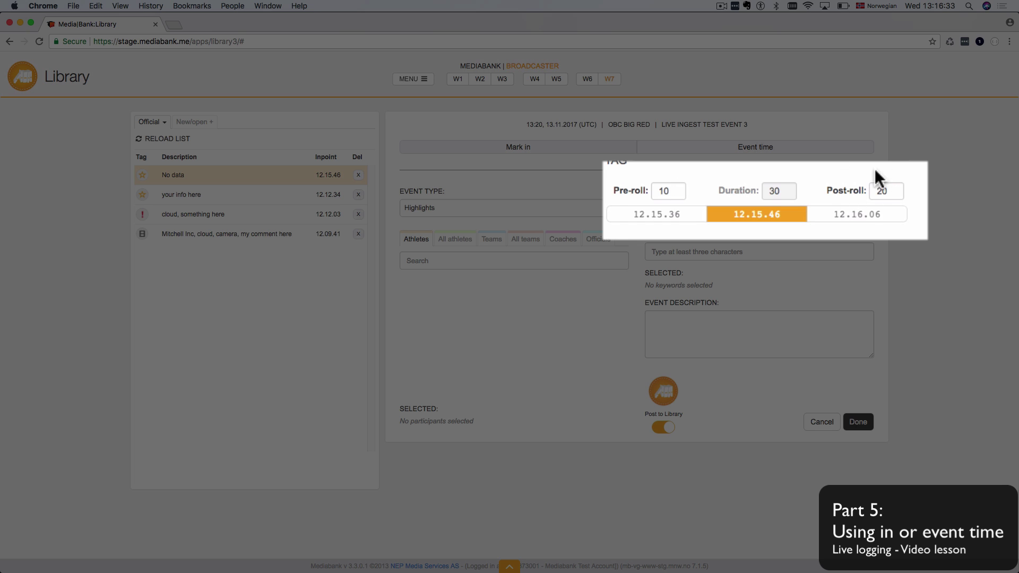
drag(670, 190, 646, 187)
click(675, 191)
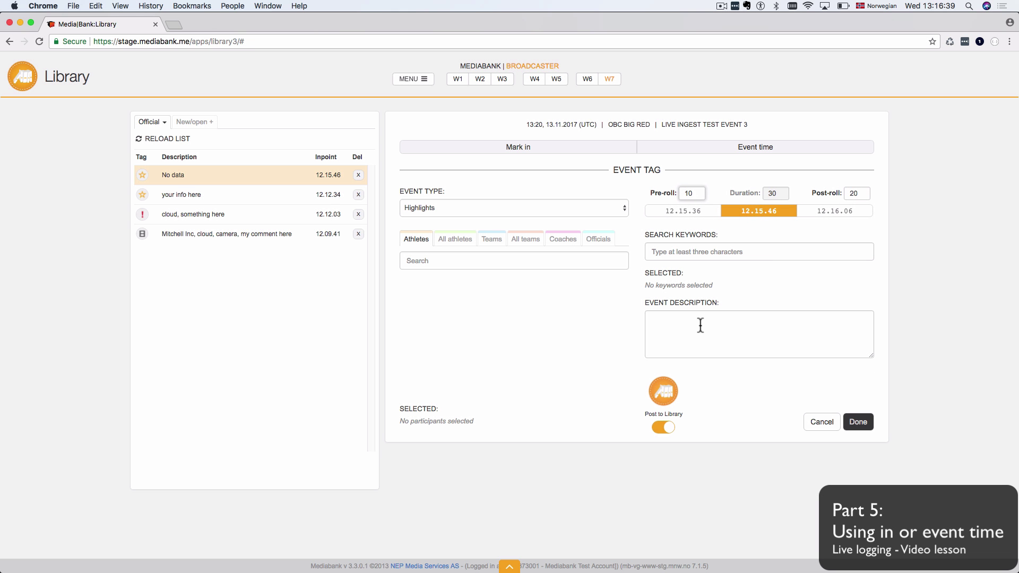
Enter "super clip" as the description of the open Highlights event and finish the event
click(701, 325)
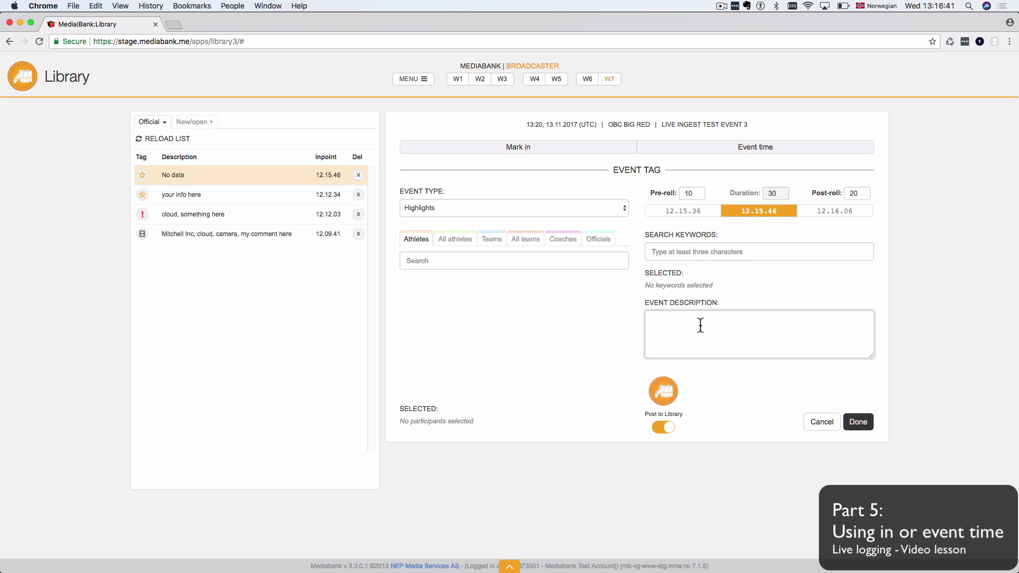
text(super clip)
click(858, 422)
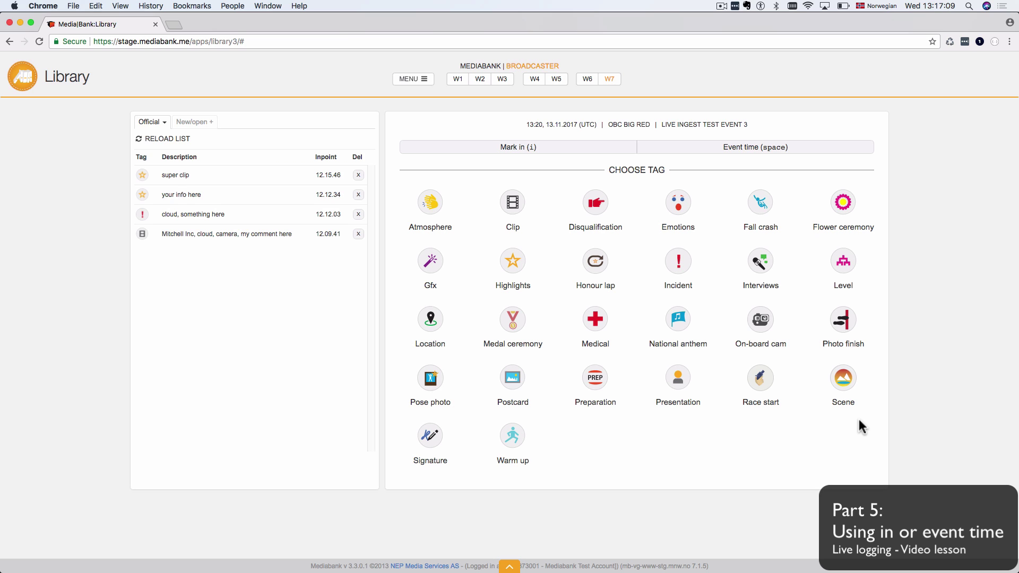
Mark in a new event, tag it as Incident and enable posting it to the Library
key(i)
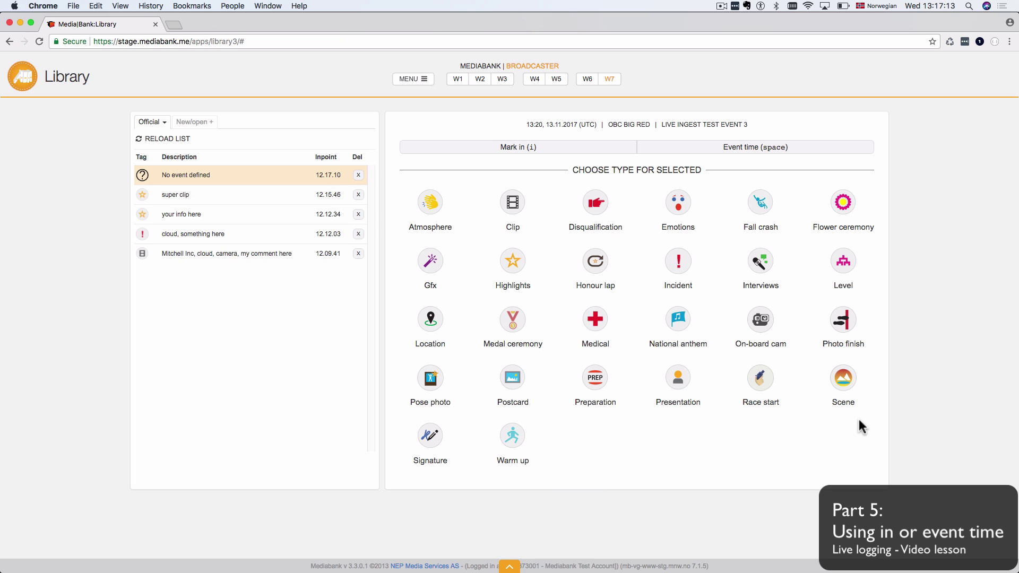
click(677, 265)
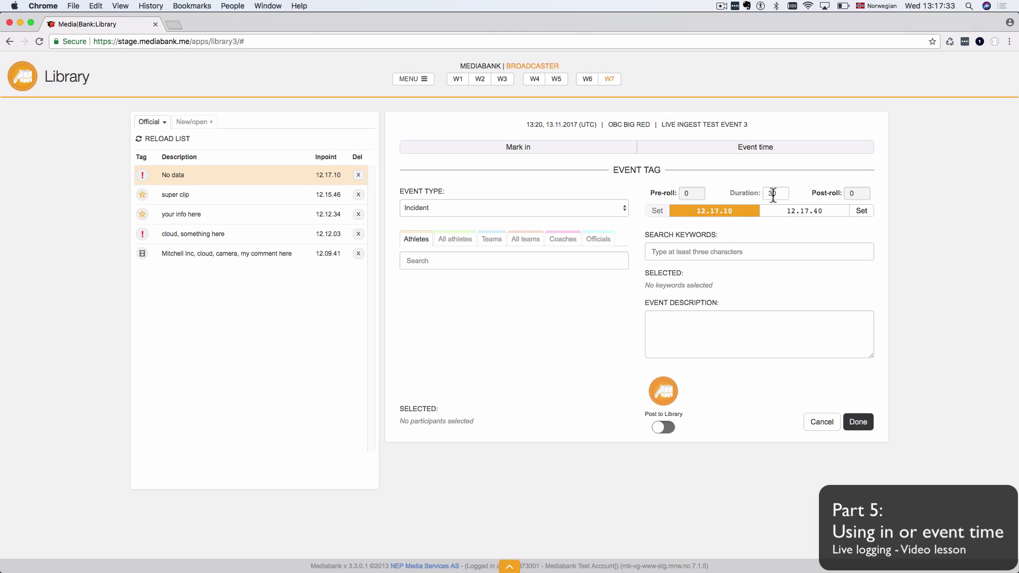
click(666, 428)
Enter "another super clip" as the description of the open Incident event and finish the event
click(701, 324)
text(ano)
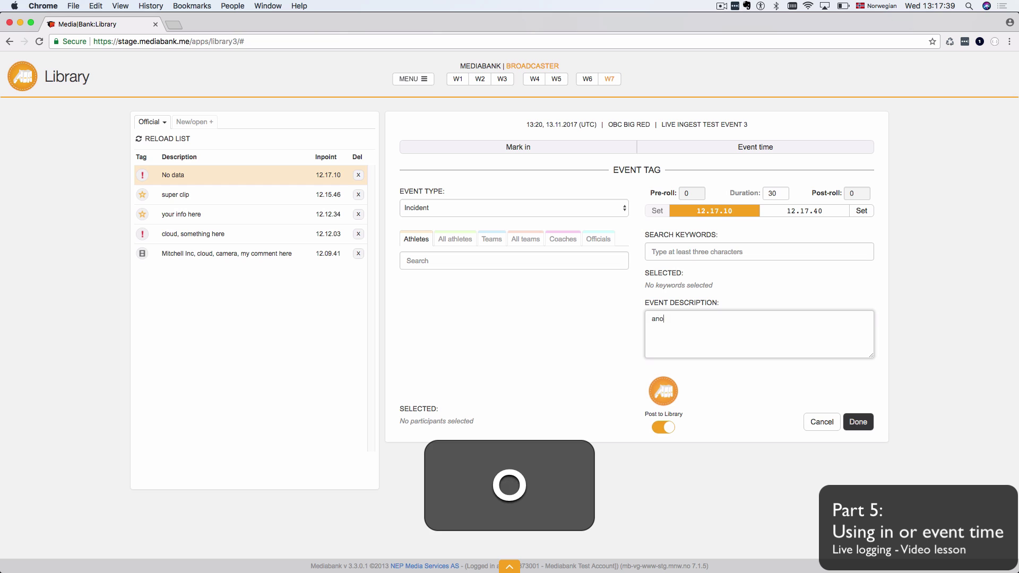
text(ther super cl)
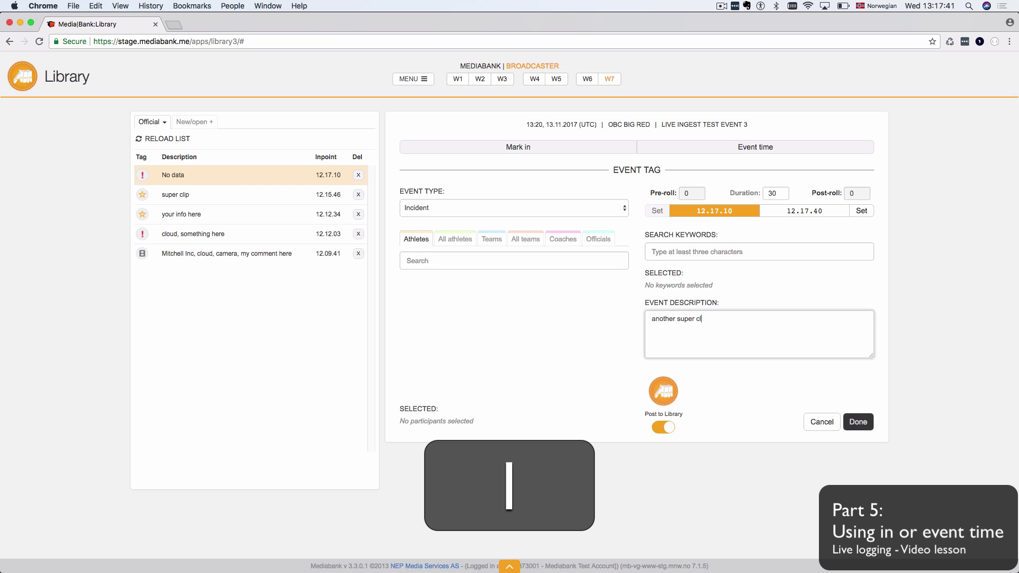
text(ip)
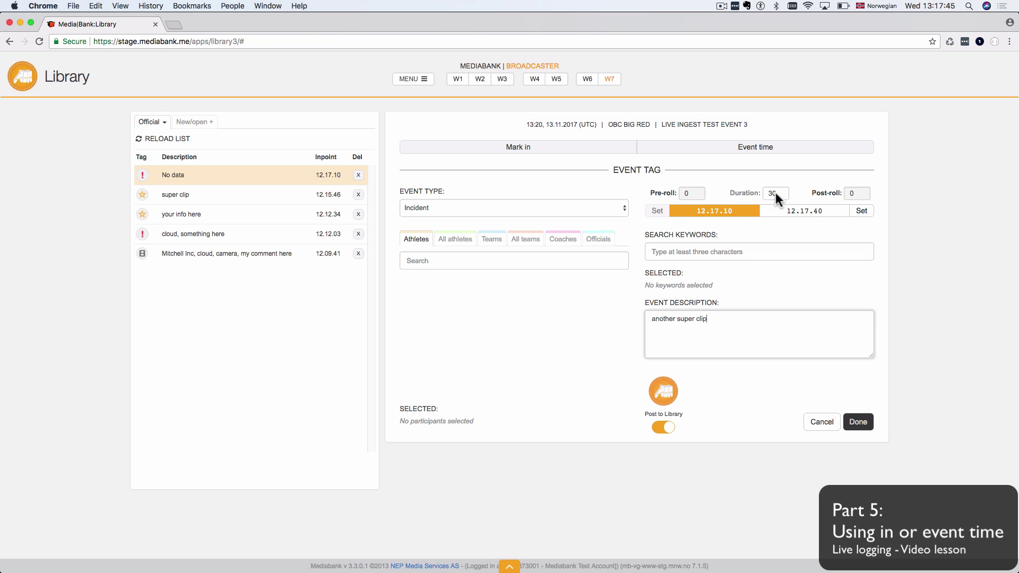
click(862, 423)
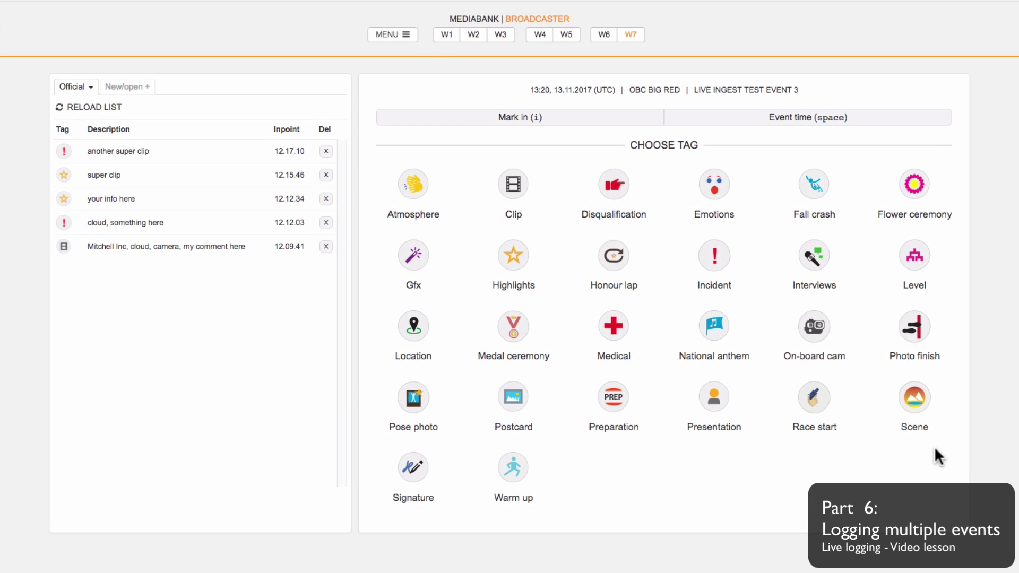
Log a new event using event time, tag it as Medical and start on its description
key(space)
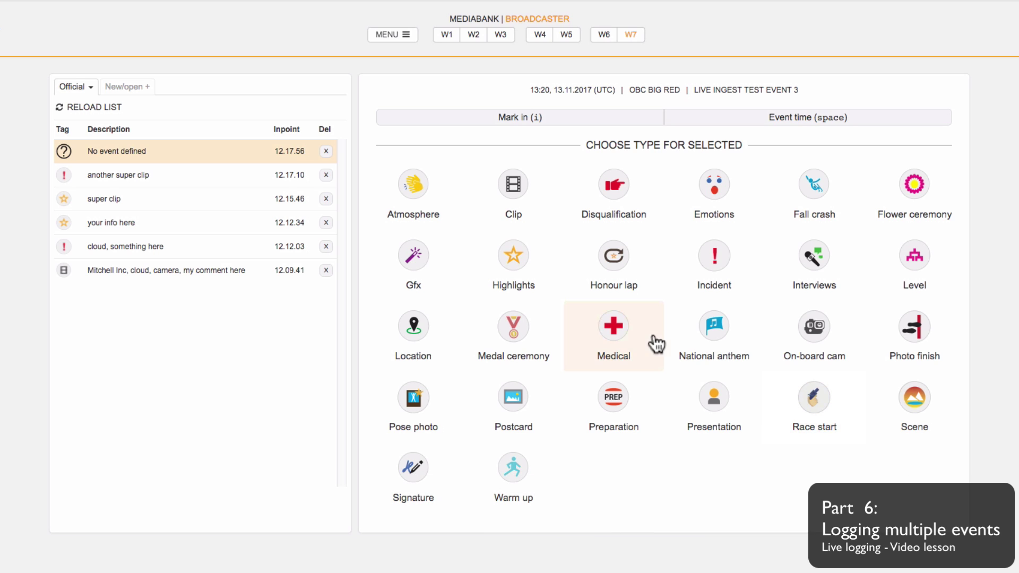
click(615, 335)
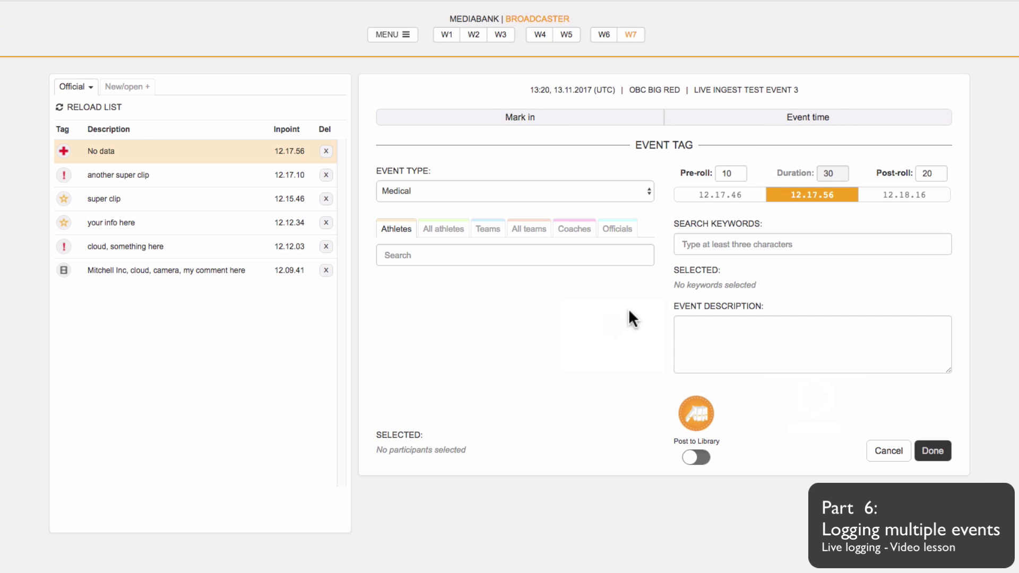
click(728, 326)
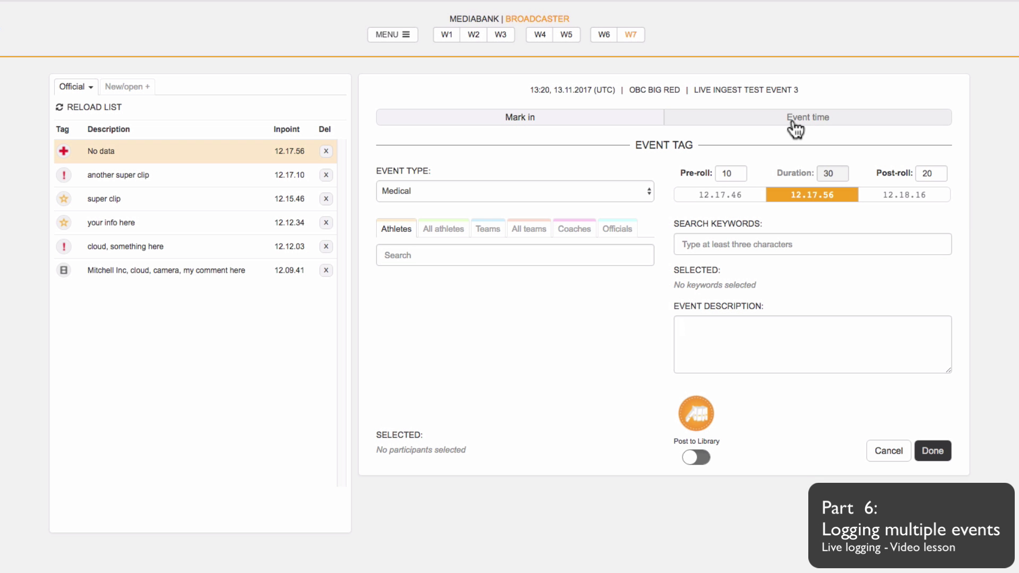
Register two additional undefined events while the Medical event stays open, one using event time and one using mark in
click(794, 126)
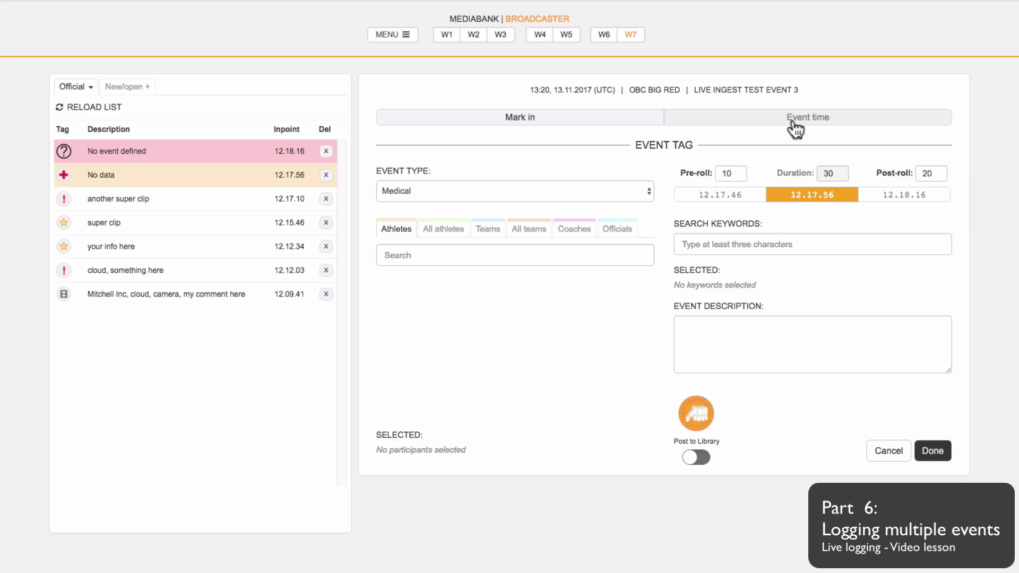
click(723, 335)
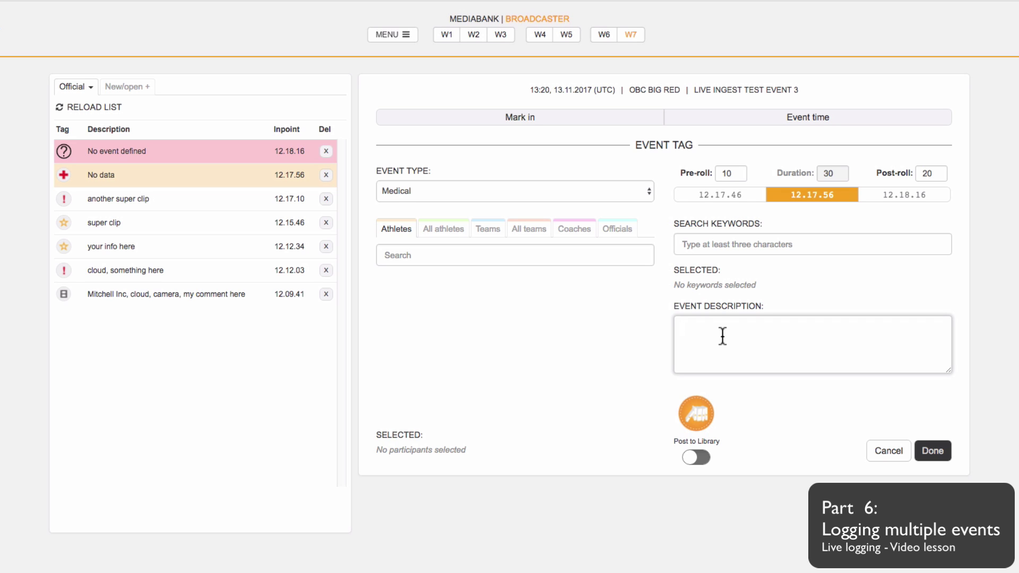
click(722, 336)
click(523, 119)
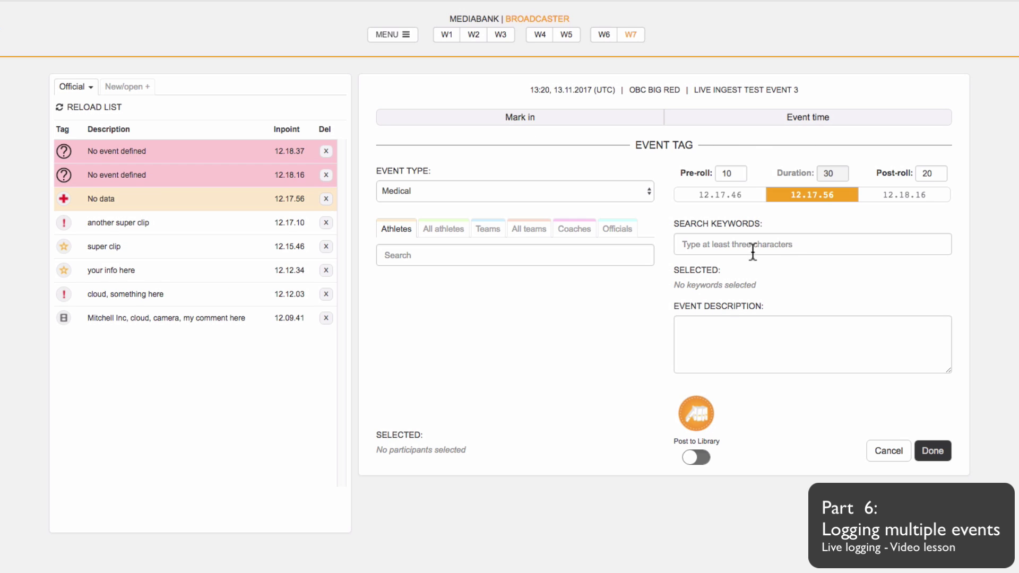
Enter "some comment here" as the description of the Medical event and finish the event
click(712, 331)
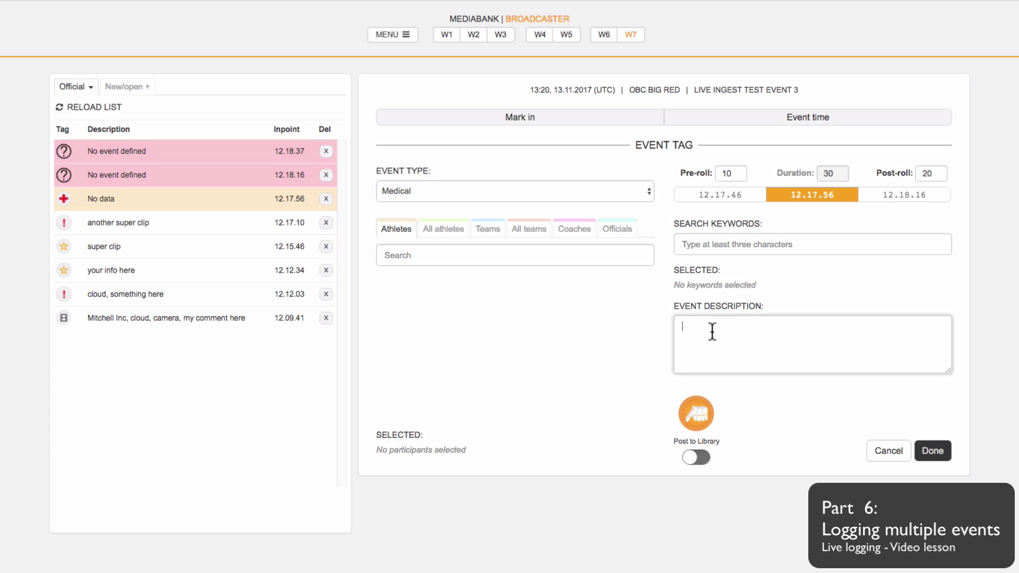
text(some )
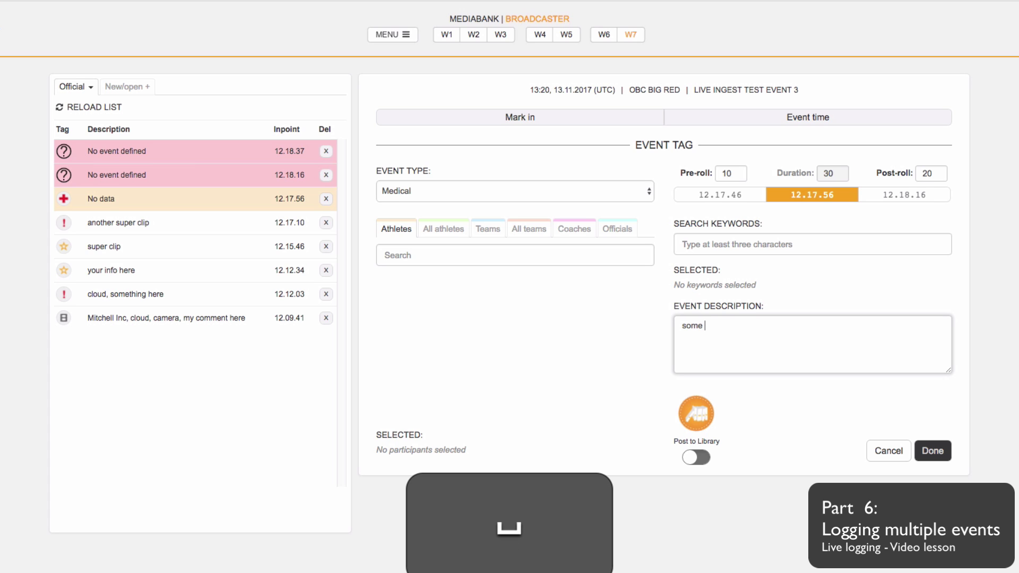
text(comment here)
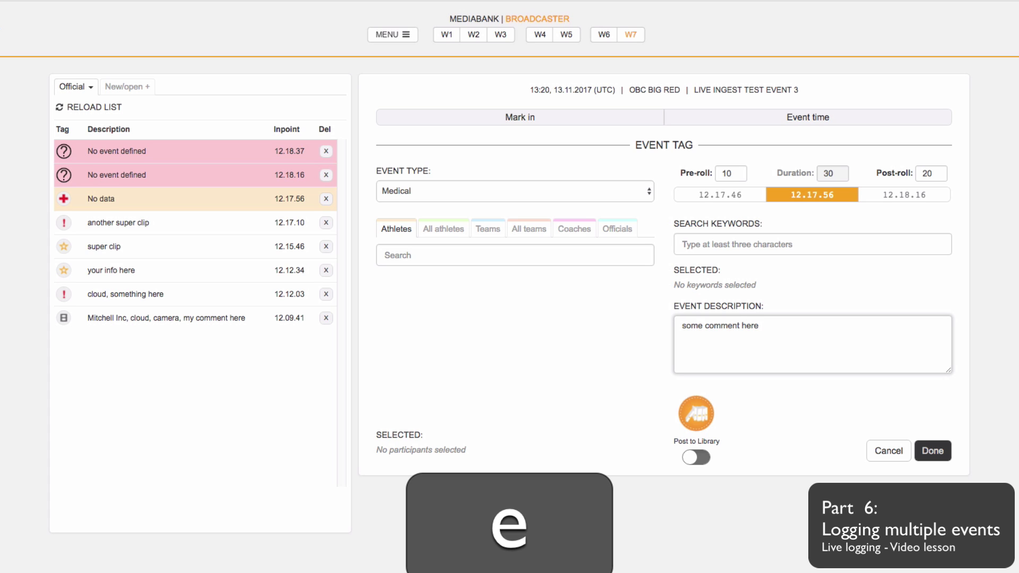
click(933, 452)
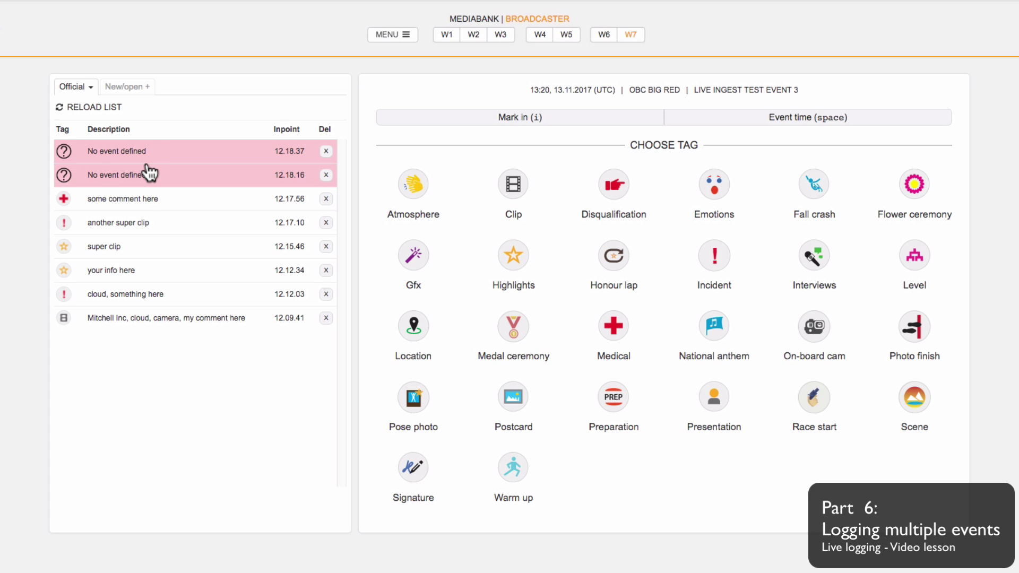
Select the undefined event with inpoint 12.18.16, tag it as Highlights and finish it without a description
click(126, 230)
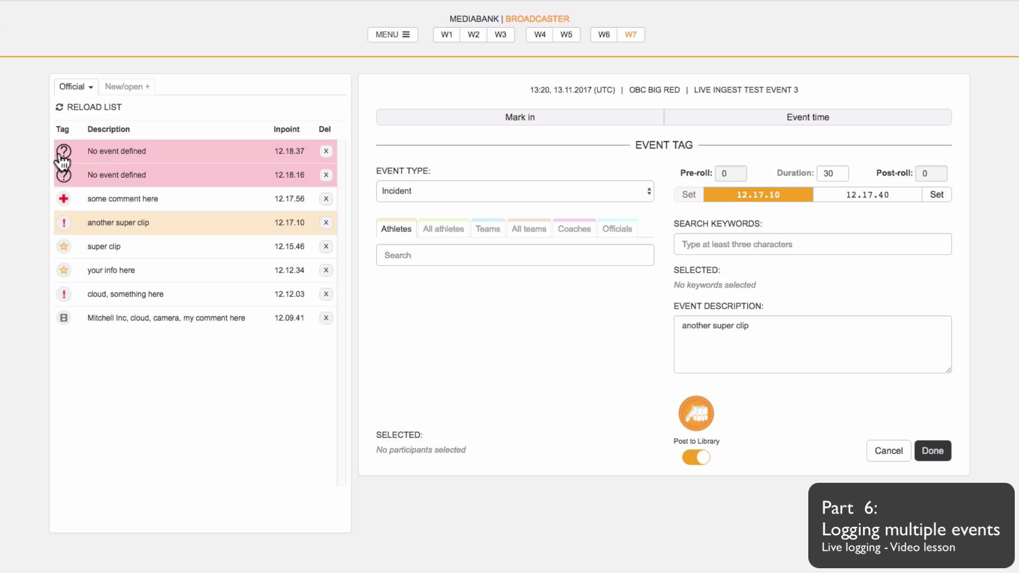
click(109, 183)
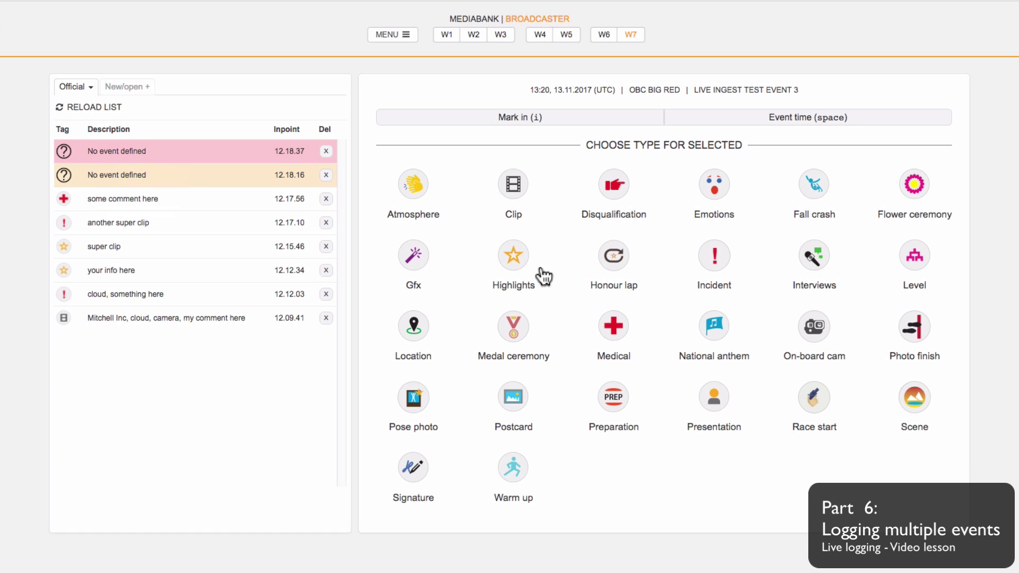
click(512, 263)
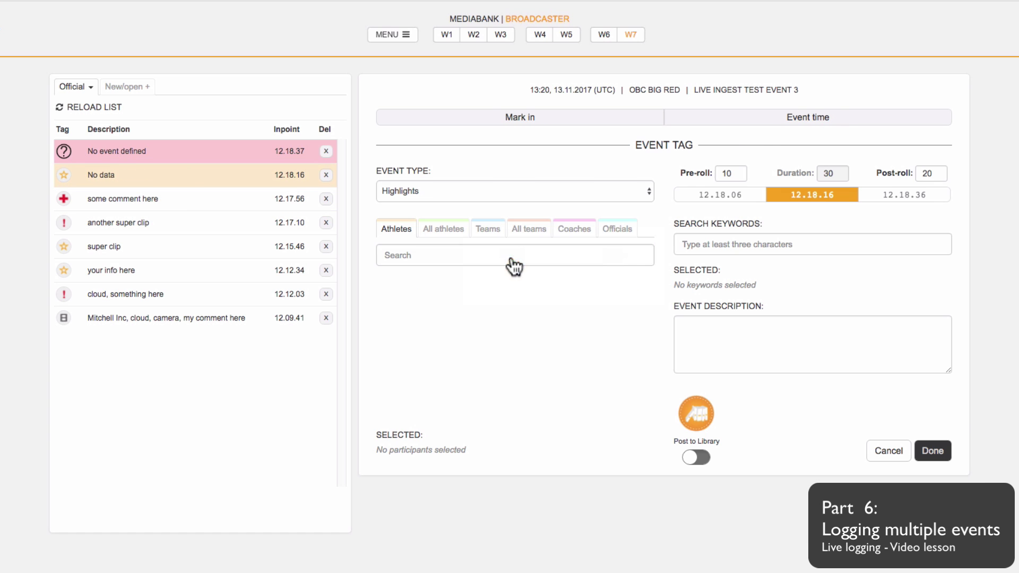
click(932, 450)
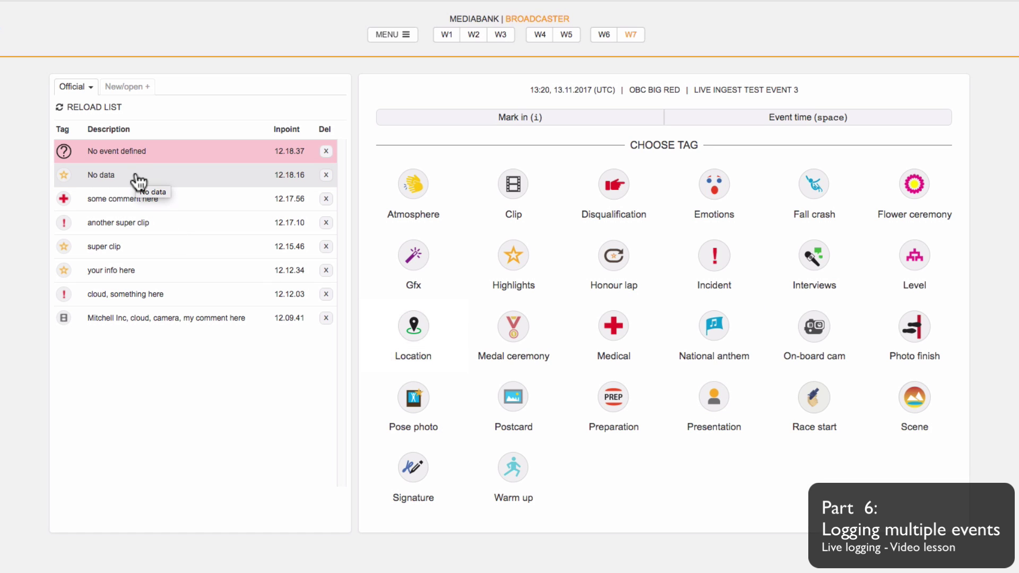
Reopen the "some comment here" Medical event, then select the remaining undefined event in the list
click(115, 202)
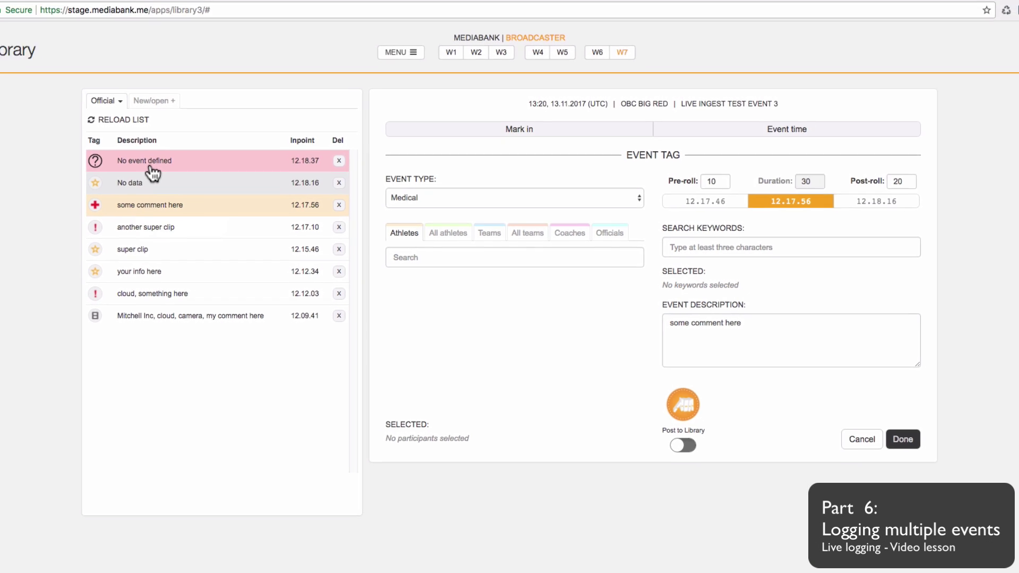
click(192, 180)
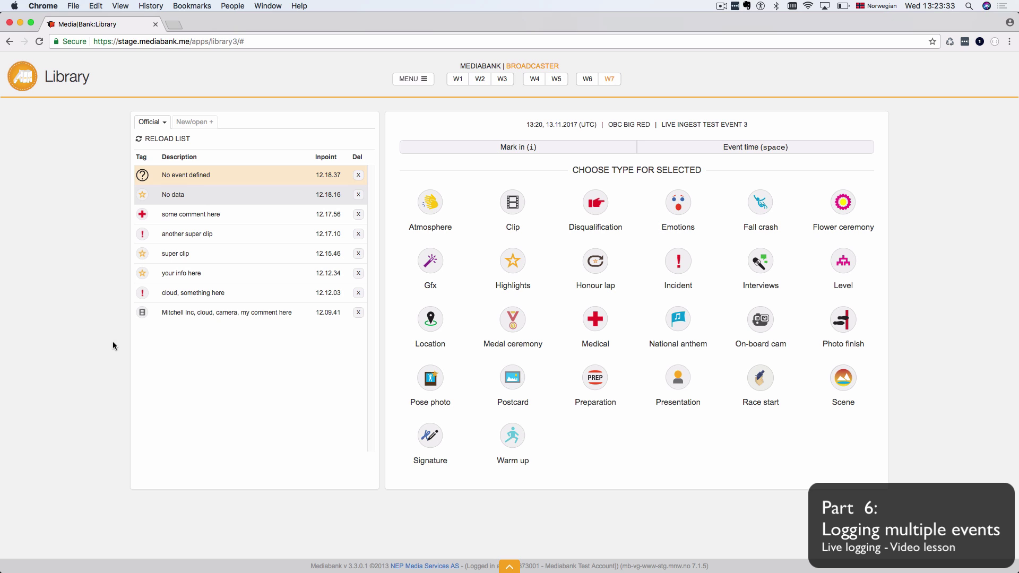
Register a new event, tag it as Interviews and enter "i" as its event description
key(i)
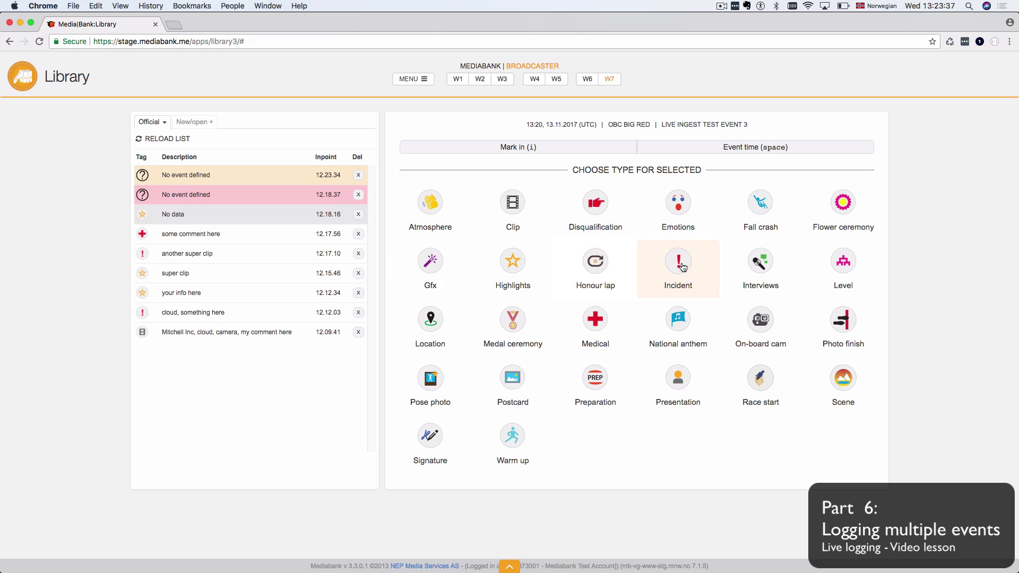
click(762, 264)
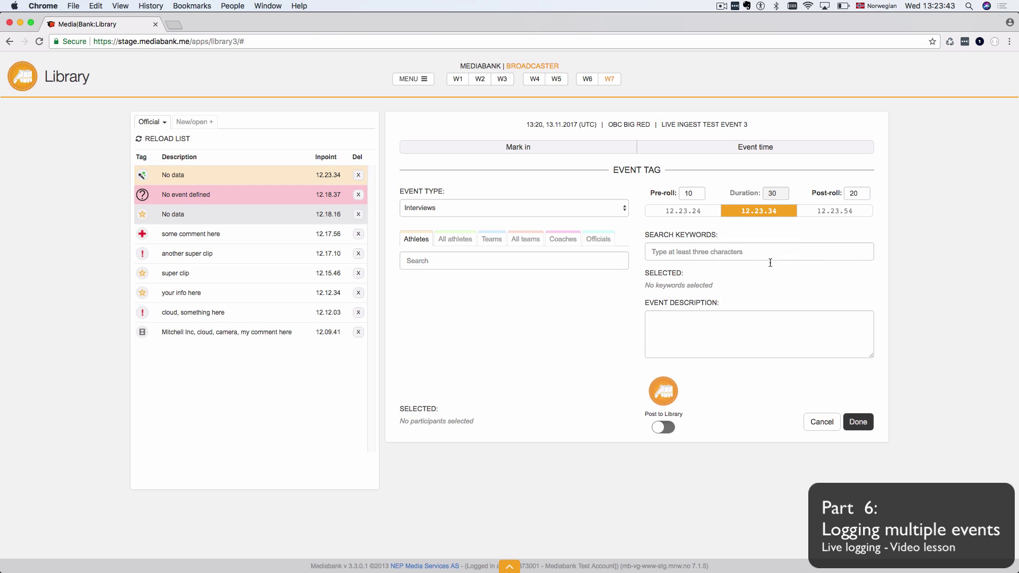
click(733, 331)
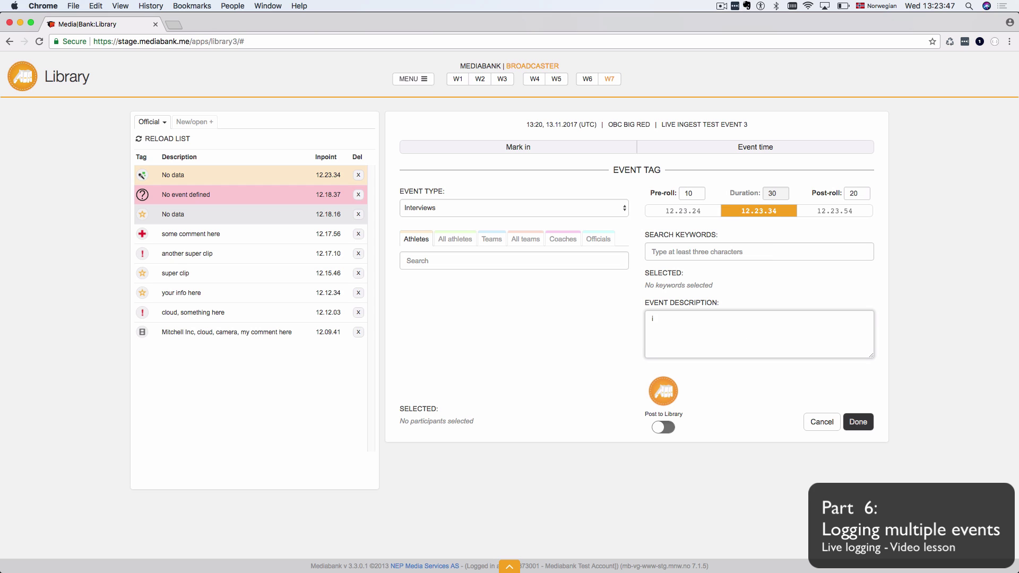
Register three more undefined events using mark in, event time and mark in again, and finish the open Interviews event
click(607, 152)
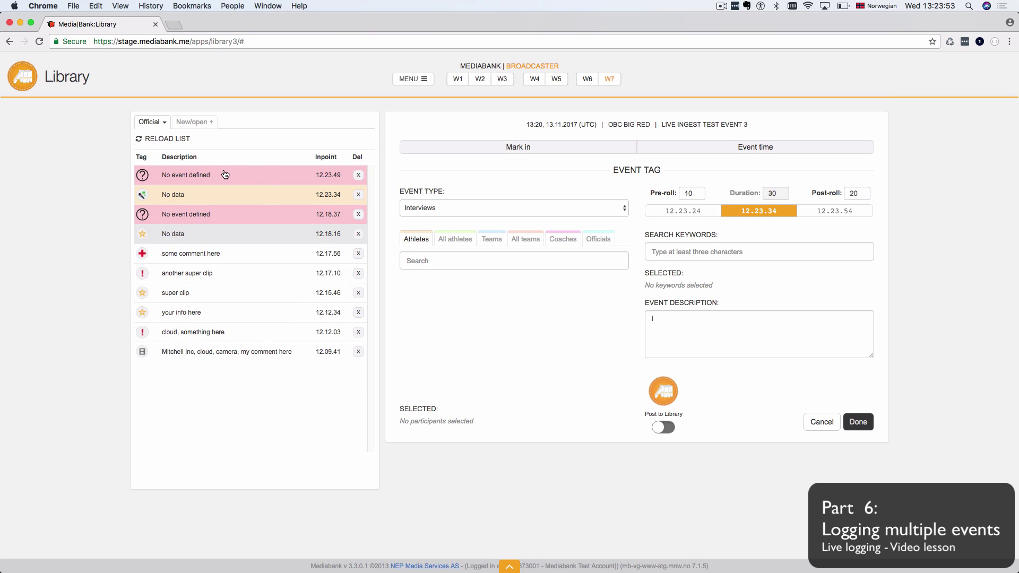
click(765, 153)
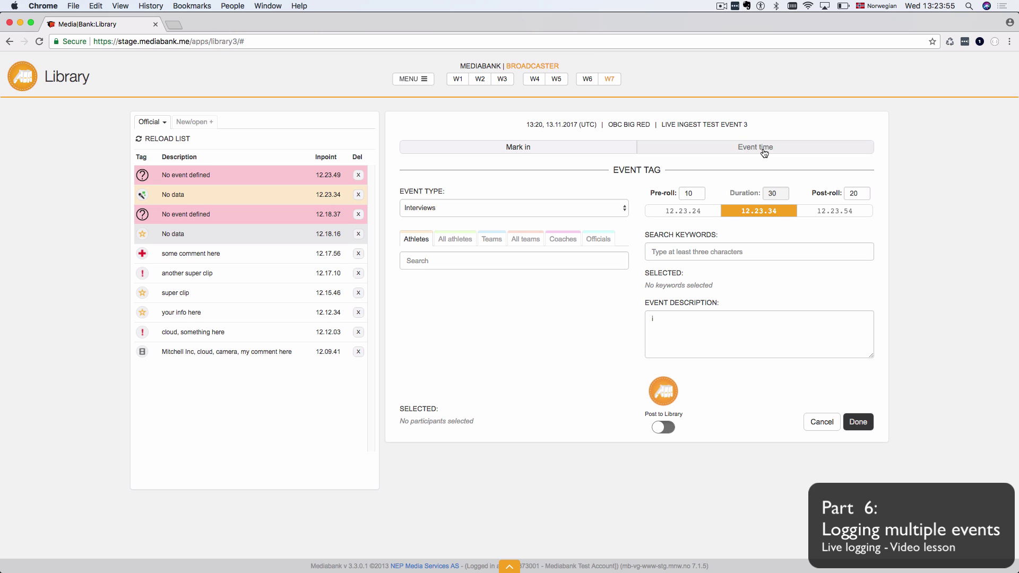
click(544, 148)
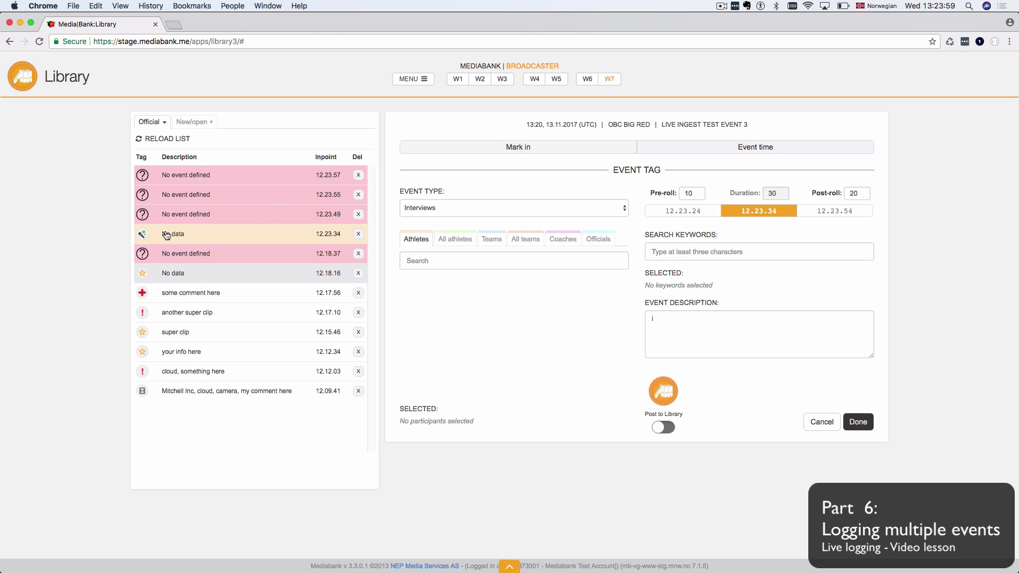
click(868, 423)
Tag the undefined events with inpoints 12.23.49, 12.23.55 and 12.23.57 as Honour lap, Location and Medical respectively
click(186, 217)
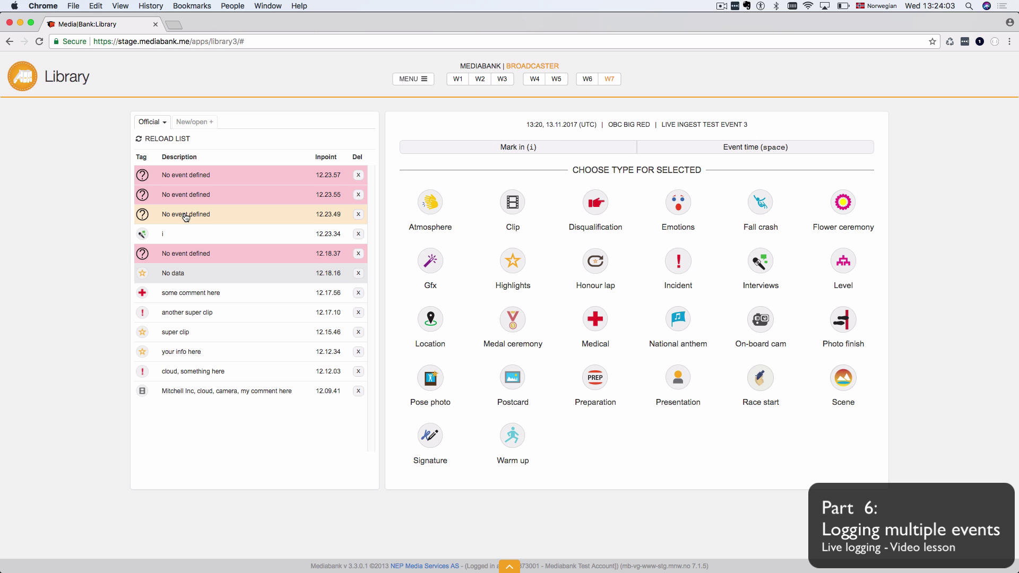
click(586, 272)
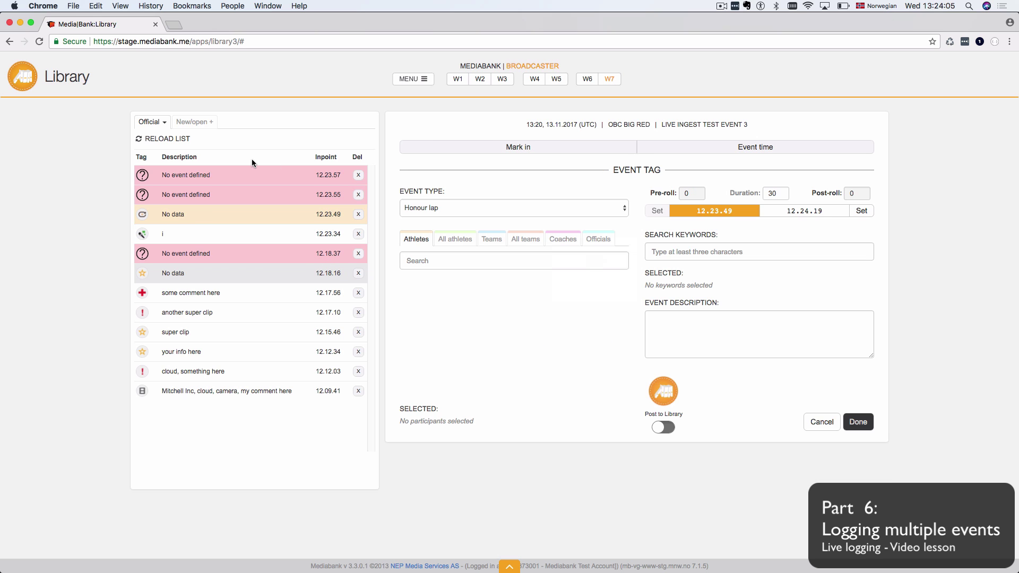
click(211, 197)
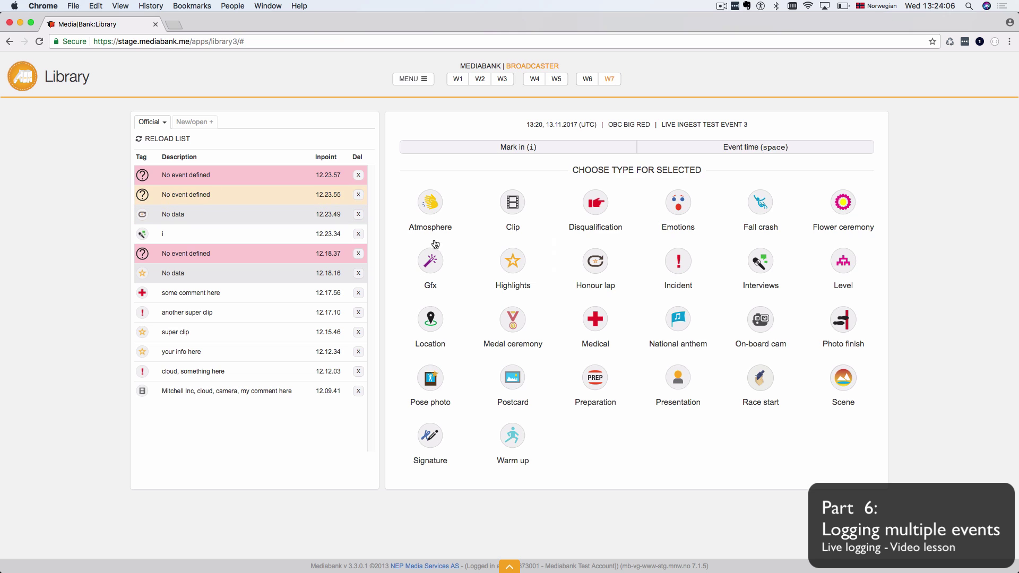
click(437, 320)
click(260, 175)
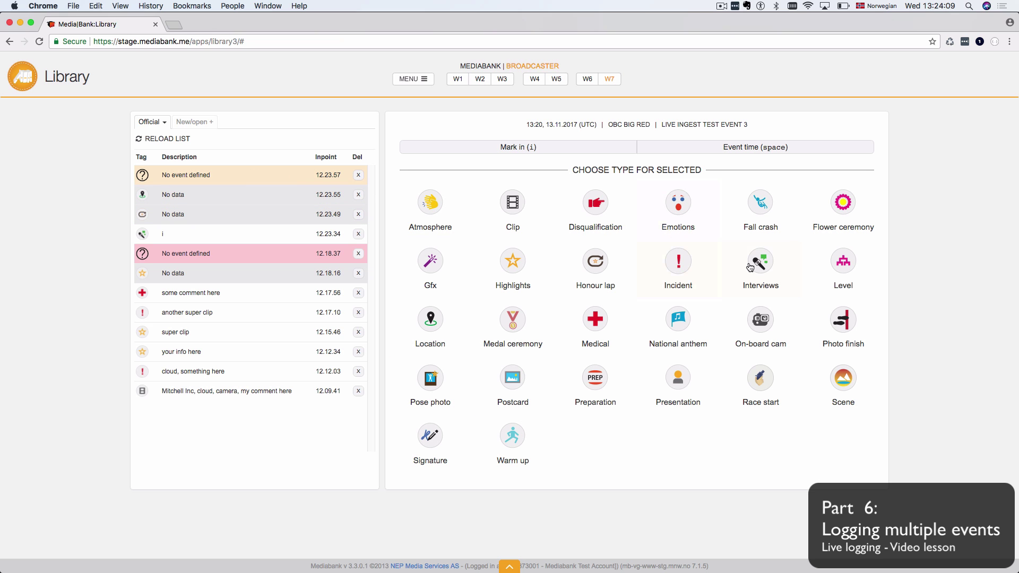
click(589, 328)
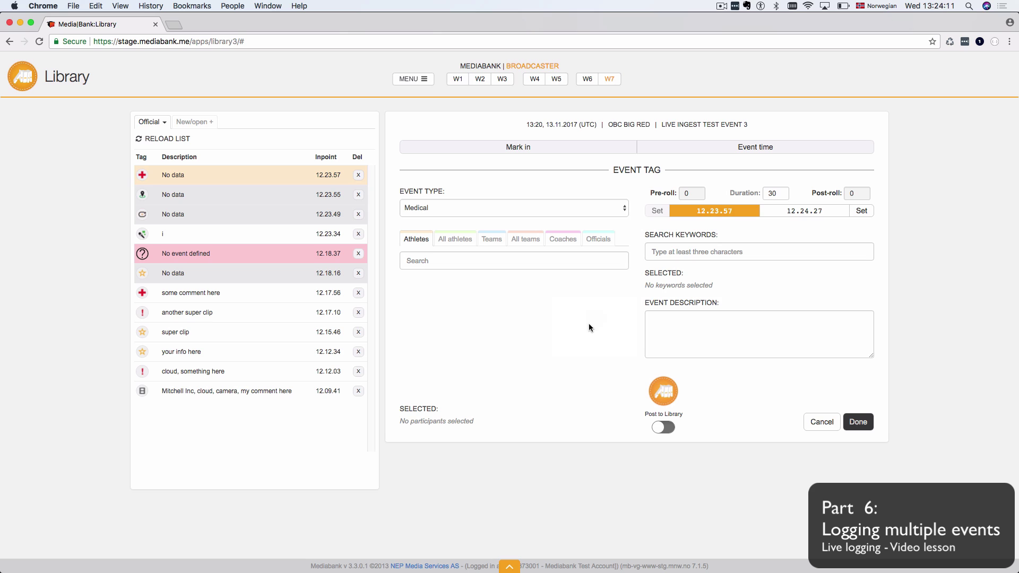
Reopen the Highlights event with inpoint 12.18.16, enter "dis" as its description and finish it
click(224, 318)
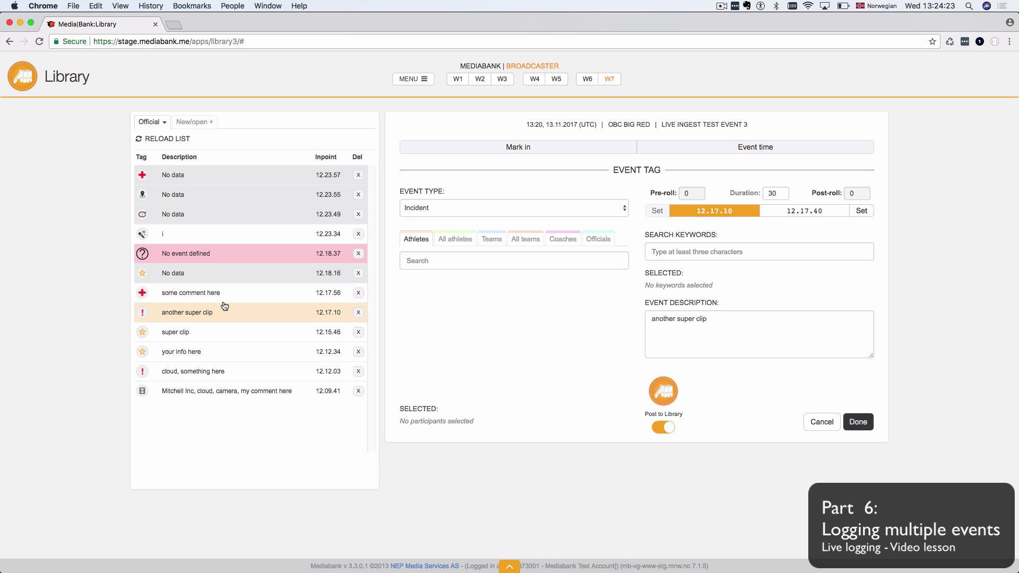
click(216, 274)
click(709, 325)
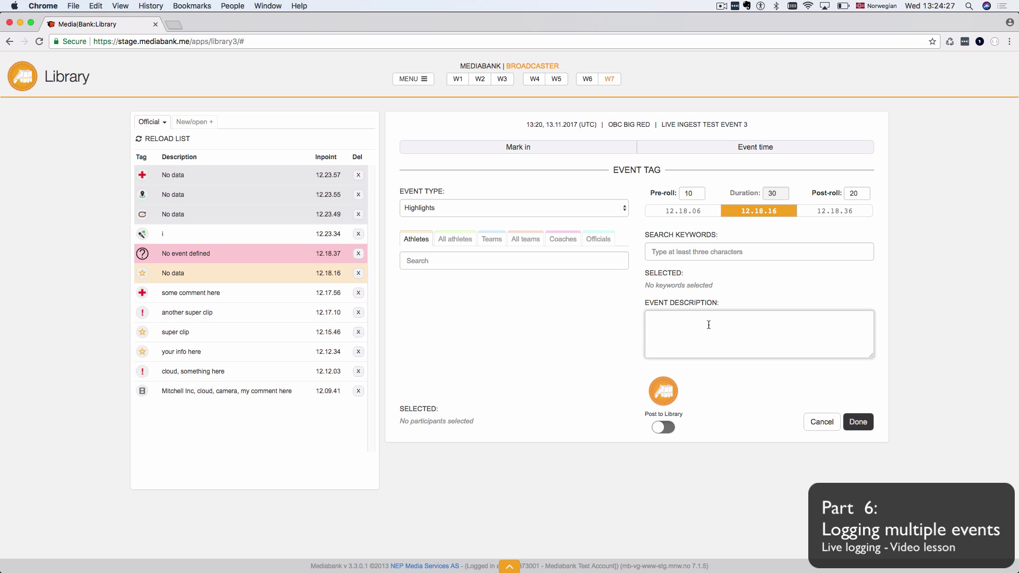
text(dis)
click(857, 422)
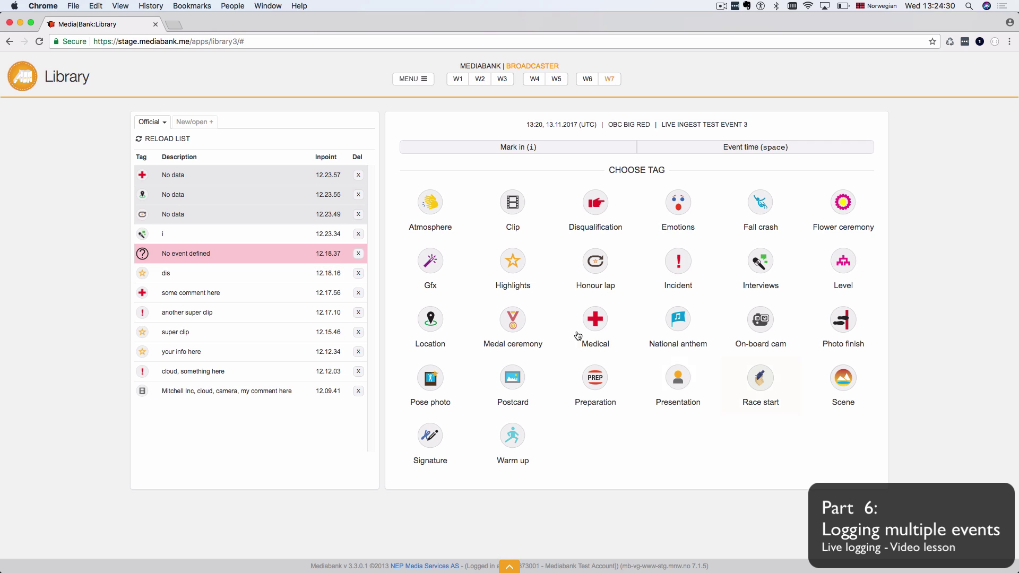
Tag the remaining undefined event with inpoint 12.18.37 as Presentation, add the equipment keyword "camera" and finish it
click(187, 256)
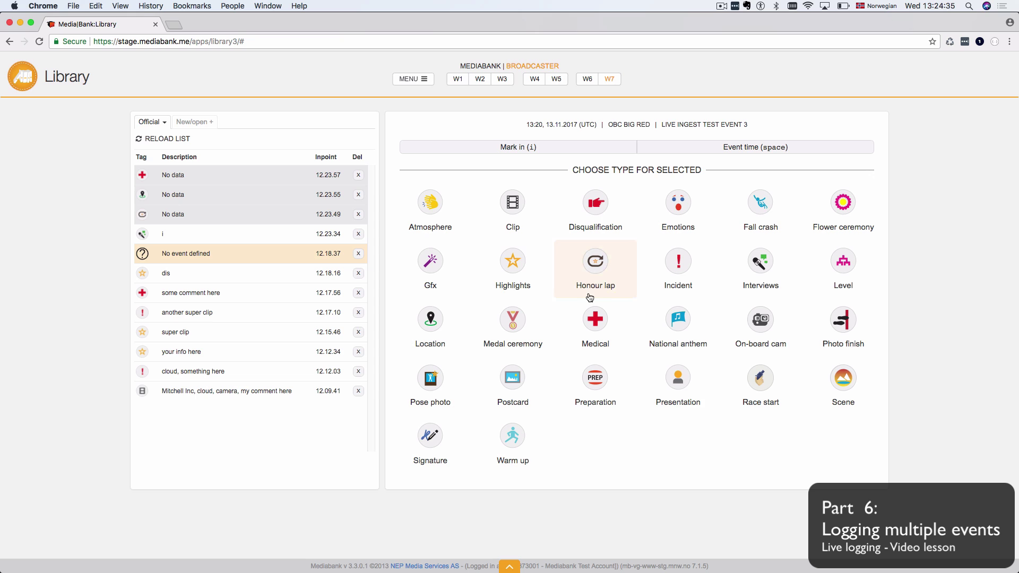
click(681, 381)
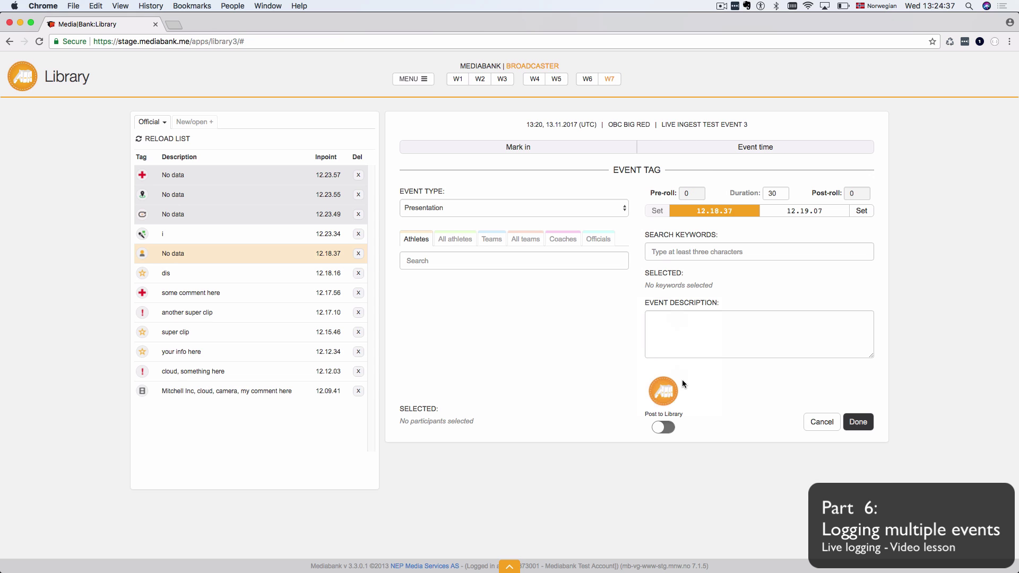
click(700, 249)
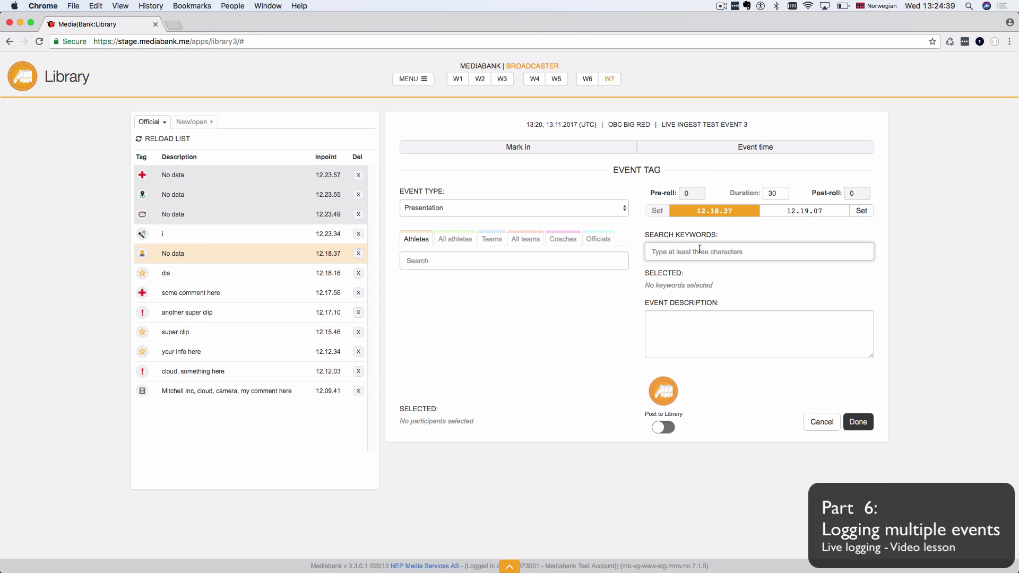
text(ame)
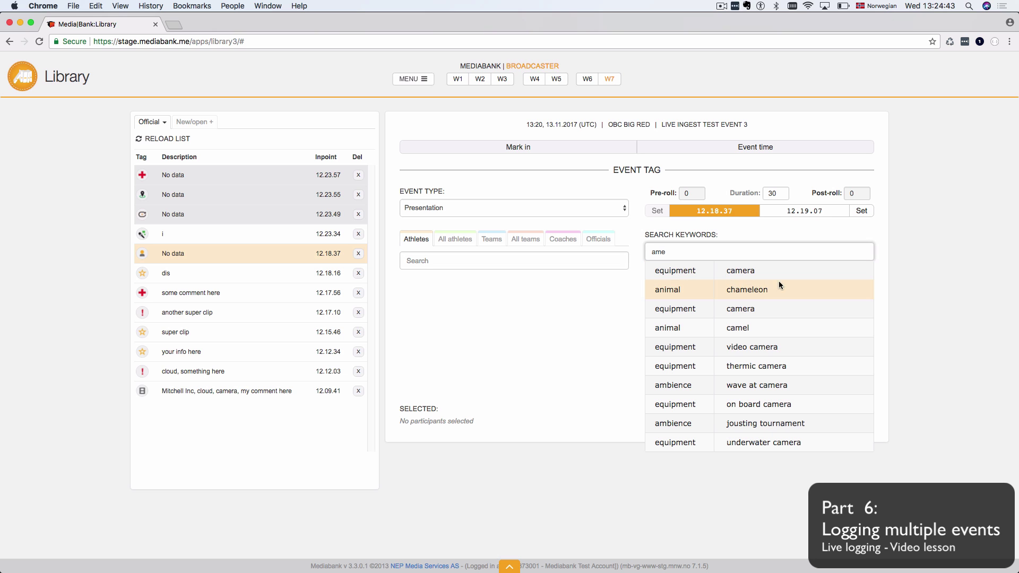
click(739, 311)
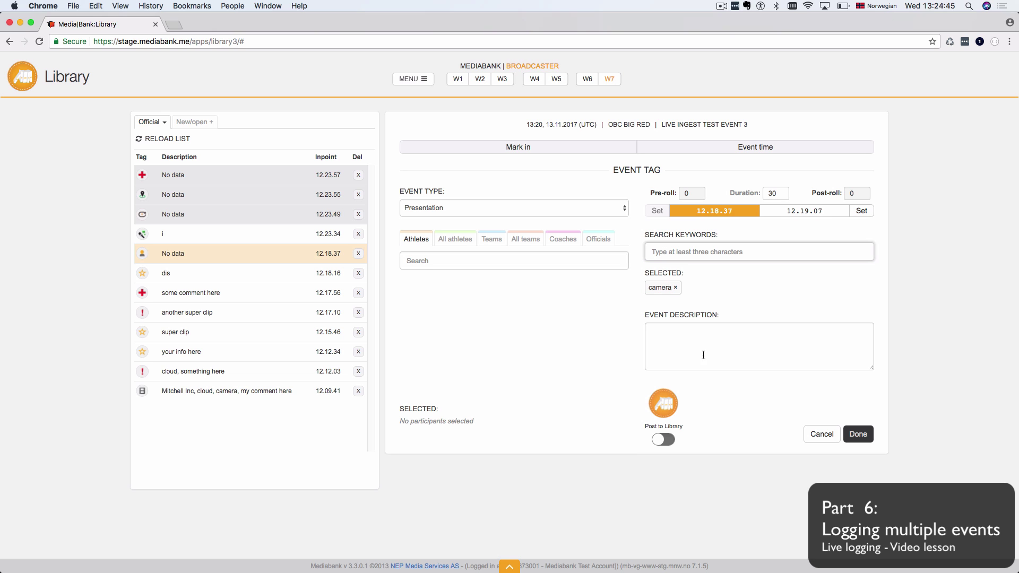
click(858, 434)
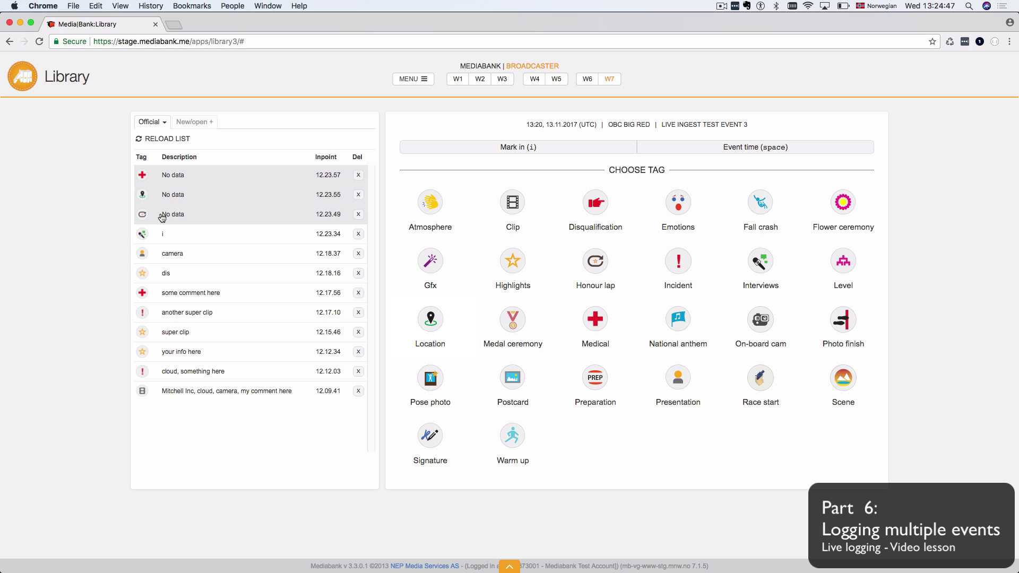